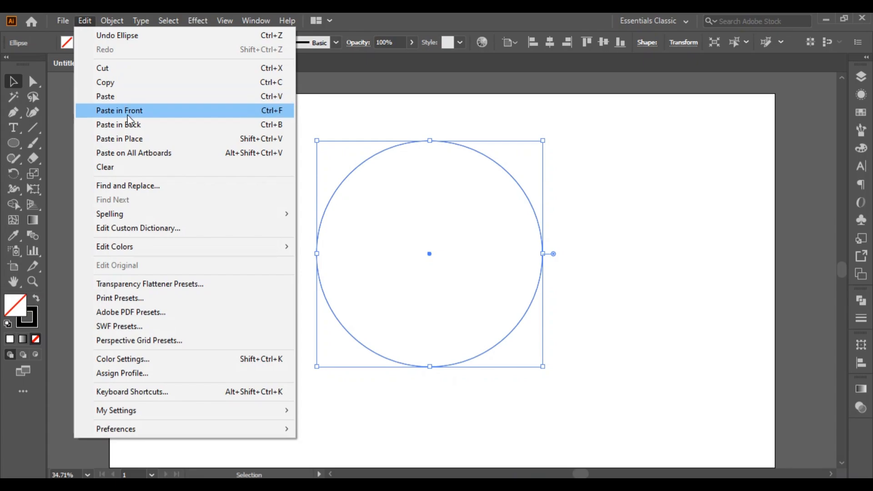
- Paste two successively smaller copies of the circle in front, scaled about its center, and move the middle-sized one over the large circle's left edge
left_click(127, 114)
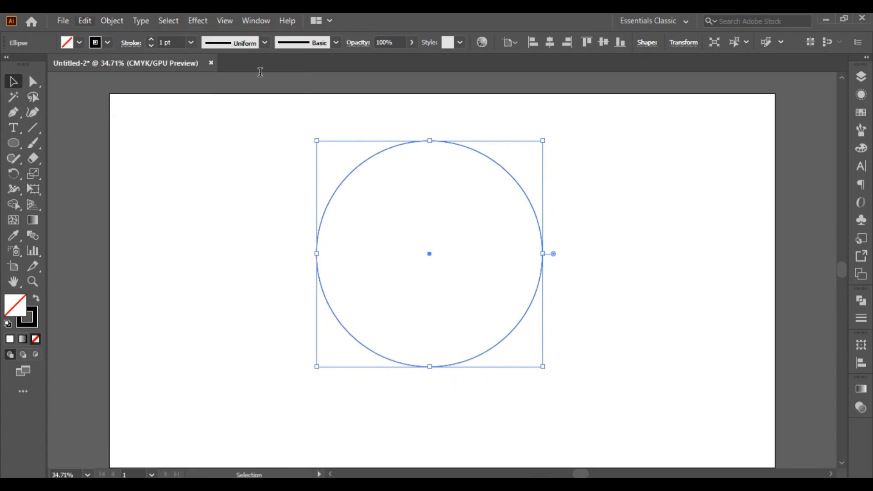
mouse_move(543, 141)
left_mouse_down()
mouse_move(495, 182)
mouse_move(506, 176)
left_mouse_up()
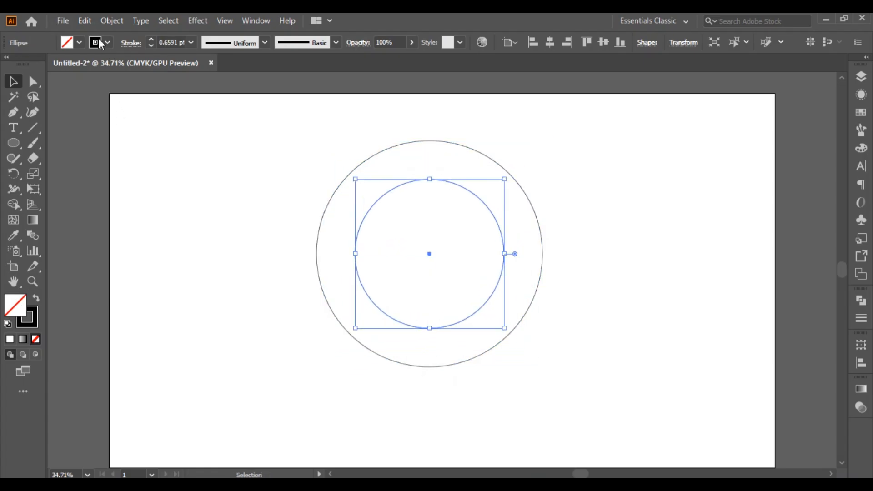
left_click(85, 20)
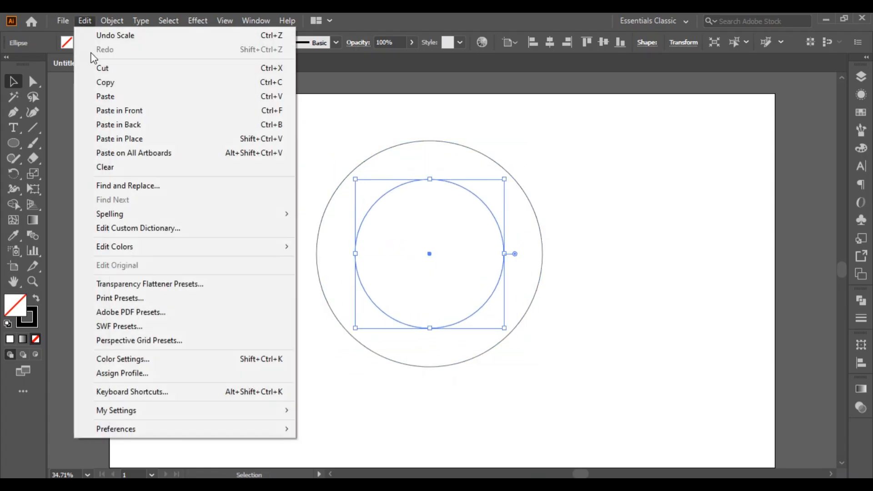
left_click(113, 86)
left_click(85, 20)
left_click(121, 111)
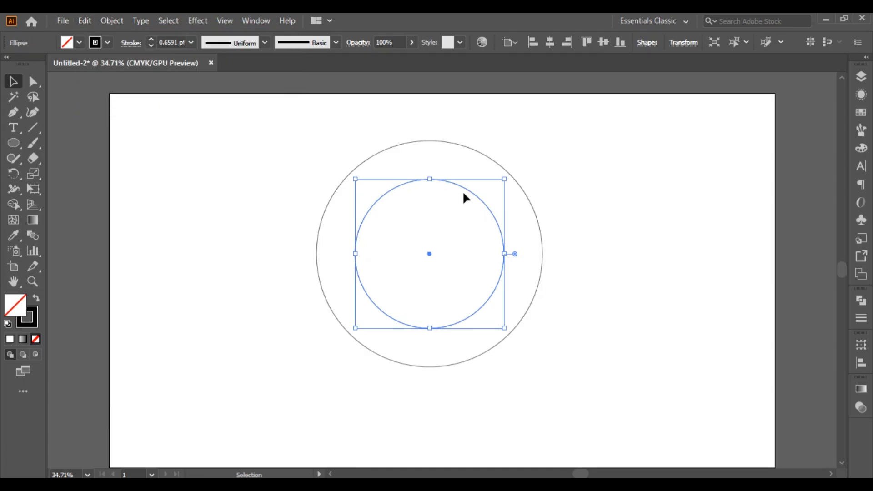
mouse_move(504, 179)
left_mouse_down()
mouse_move(483, 195)
mouse_move(357, 209)
left_mouse_up()
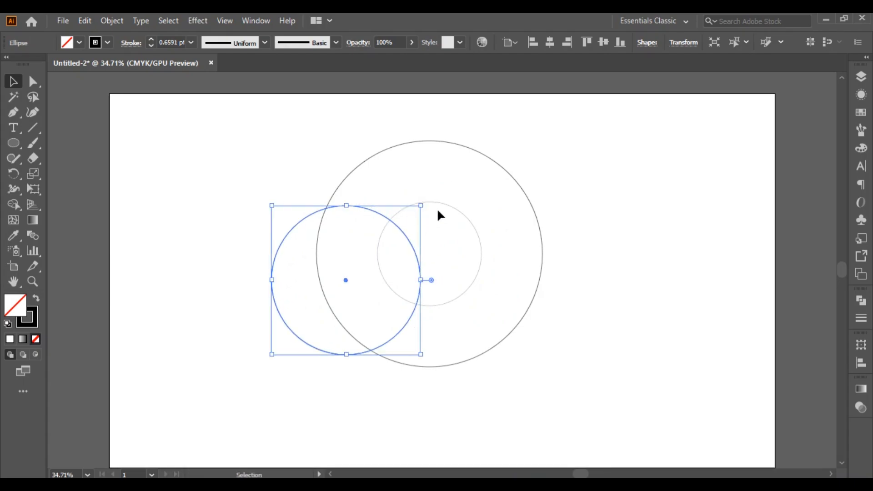
- Place the smallest circle over the large circle's lower edge, centered horizontally, and shift the middle-sized circle inward so all three overlap
left_click_drag(448, 210, 462, 298)
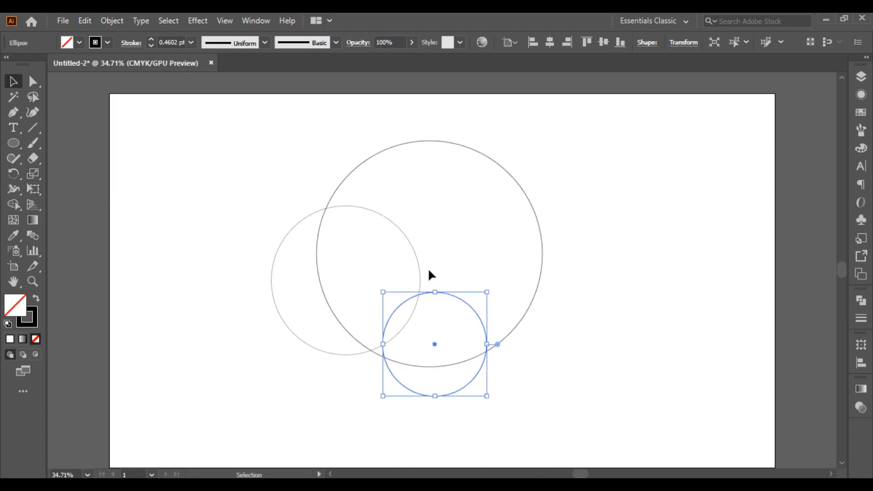
mouse_move(422, 264)
left_mouse_down()
mouse_move(416, 282)
mouse_move(438, 260)
left_mouse_up()
left_click_drag(464, 302, 458, 291)
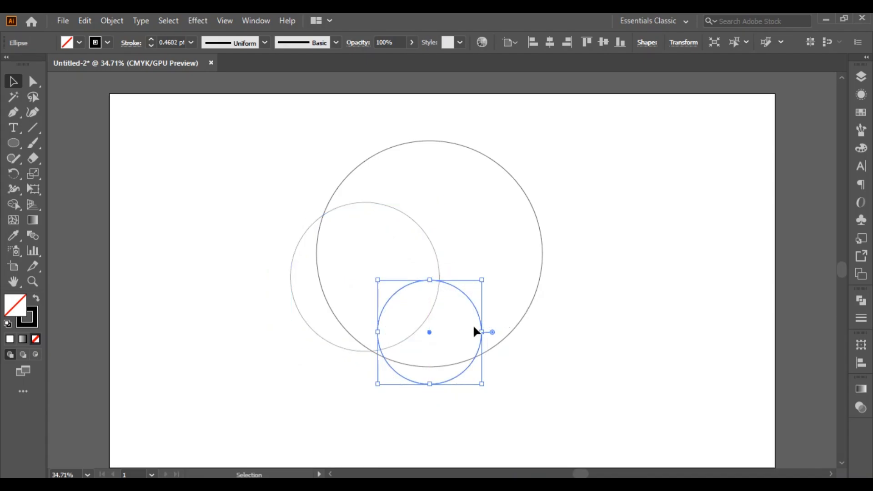
- With all three circles selected, use Shape Builder with a black fill to merge the lower regions outside the middle-sized circle into one curved shape
left_click_drag(239, 131, 428, 350)
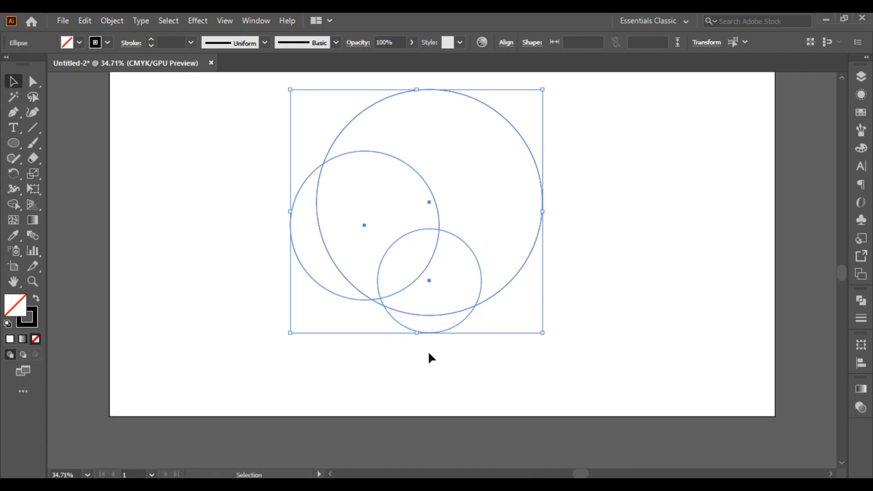
scroll(386, 382, "up", 2)
left_click(14, 204)
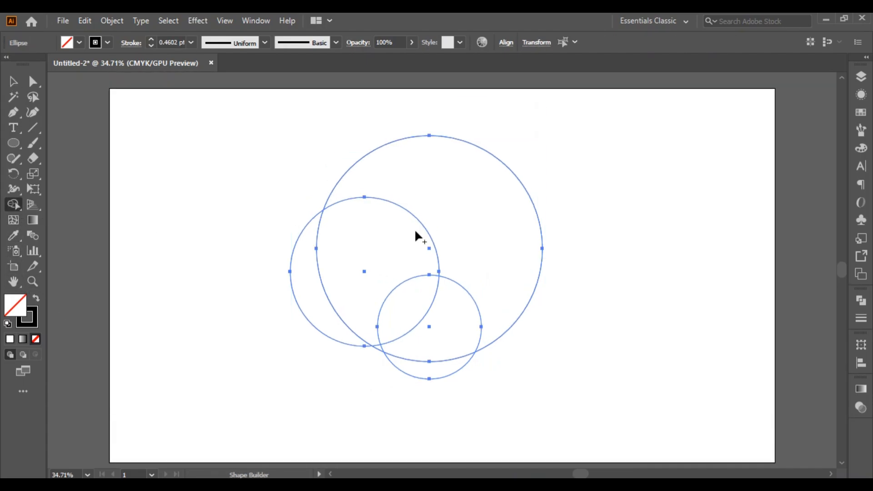
left_click(862, 153)
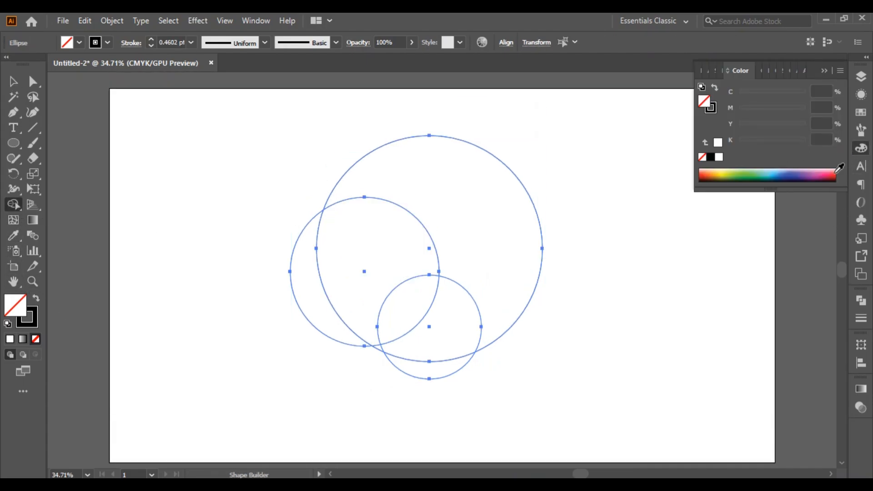
left_click(861, 149)
left_click(861, 113)
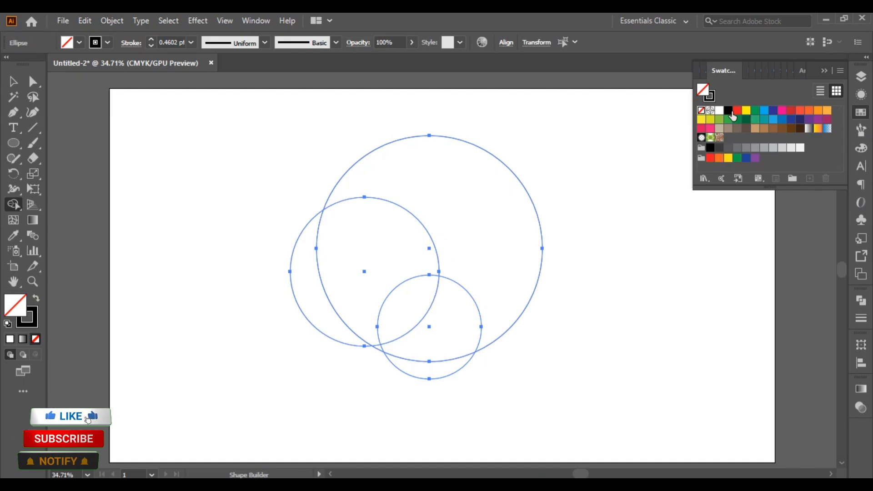
left_click(728, 110)
mouse_move(447, 310)
left_mouse_down()
mouse_move(426, 332)
mouse_move(382, 351)
left_mouse_up()
key("ctrl+z")
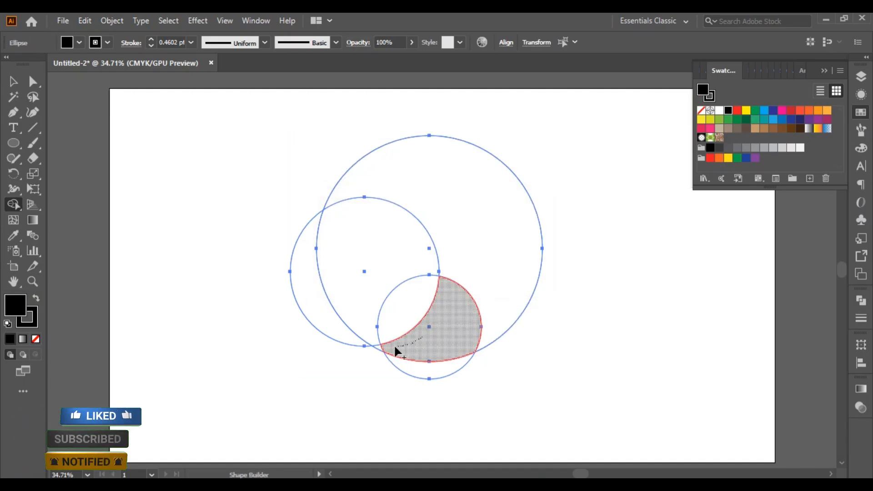
left_click(438, 335)
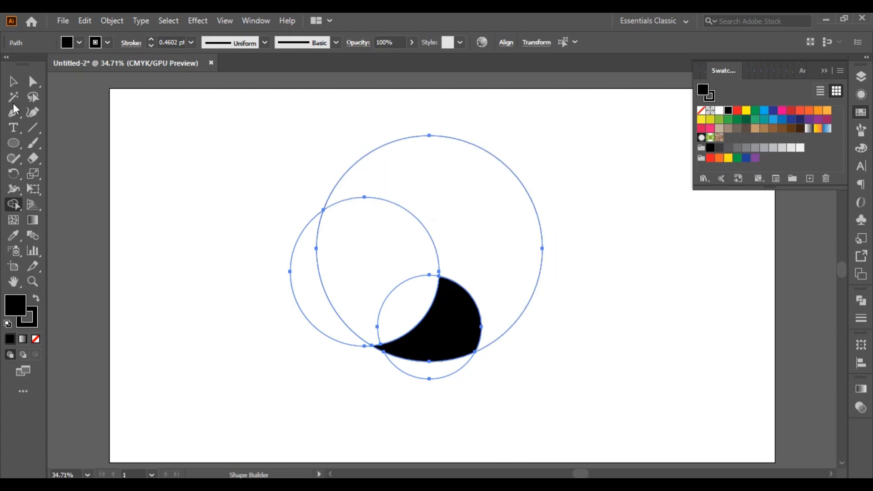
- Select all the leftover unfilled outlines with the Magic Wand and delete them, keeping only the black shape
left_click(12, 82)
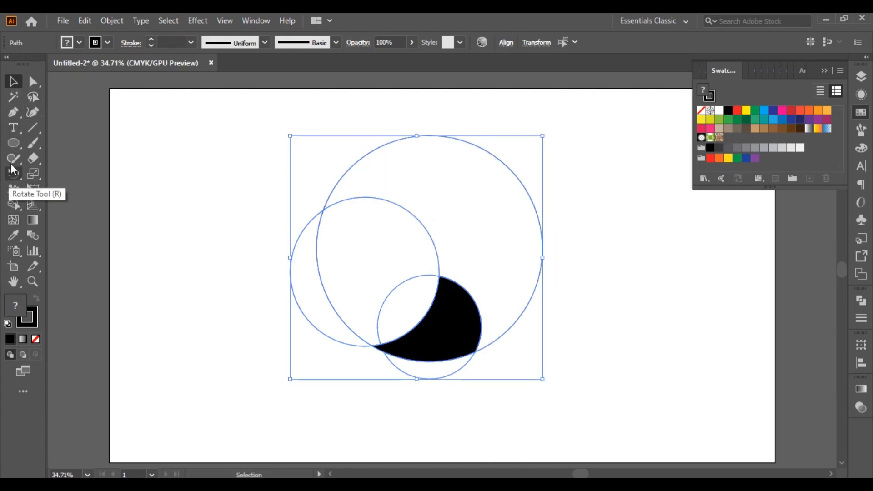
left_click(13, 97)
left_click(358, 199)
key("Delete")
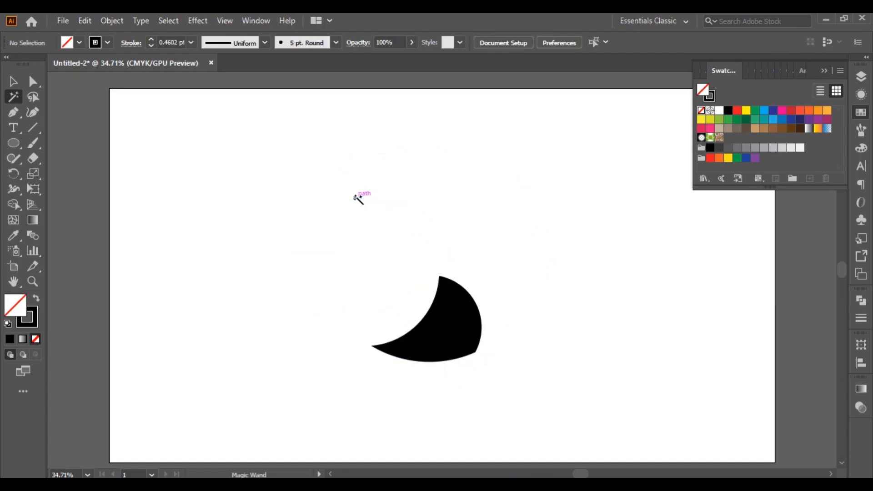
- Offset the black shape's path inward by -36 px with miter joins and a miter limit of 4
left_click(148, 18)
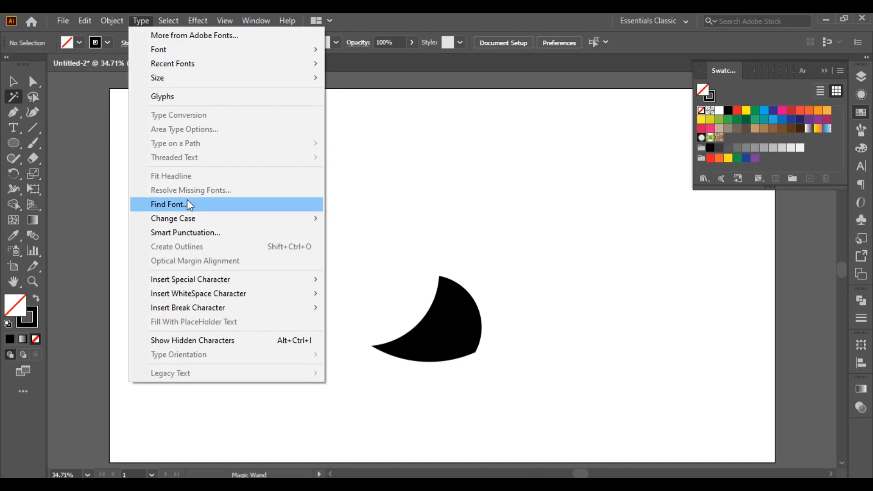
mouse_move(109, 21)
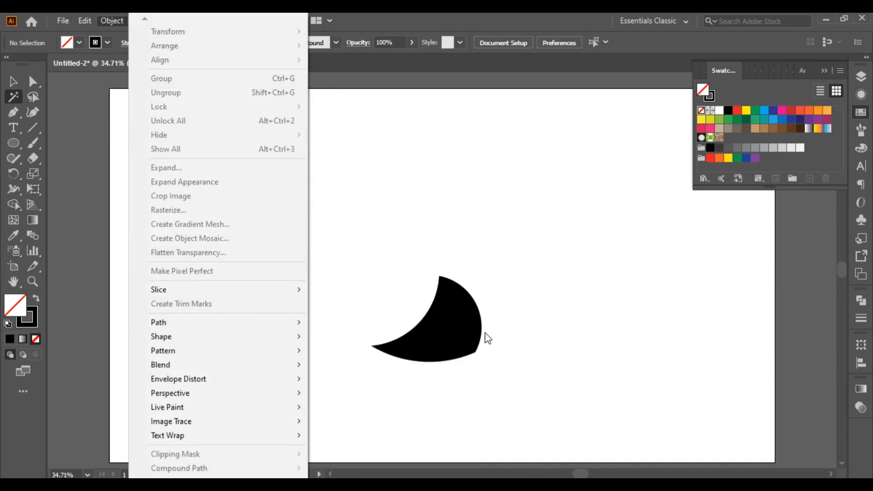
left_click(455, 327)
key("v")
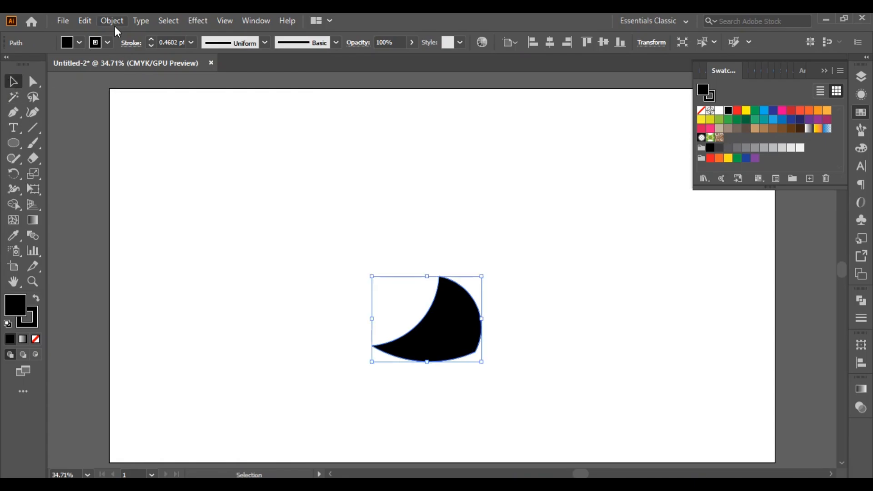
left_click(112, 21)
mouse_move(203, 319)
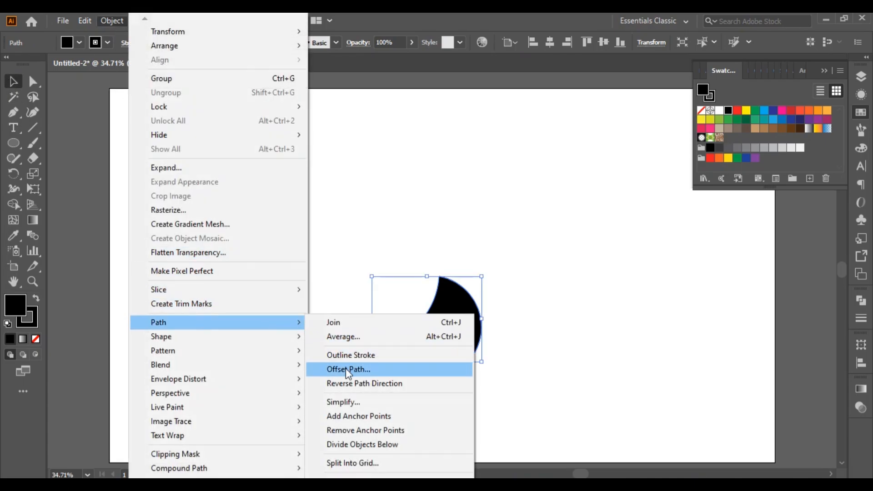
left_click(346, 368)
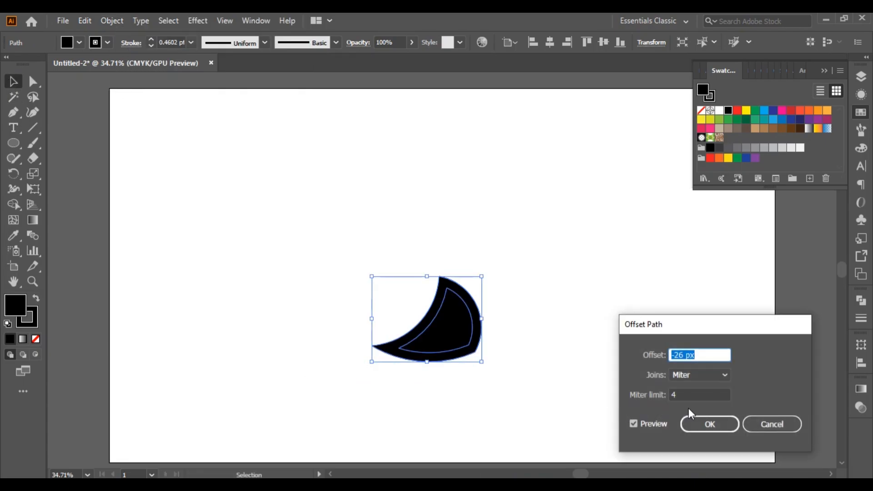
key("Down")
key("Down")
key("Down")
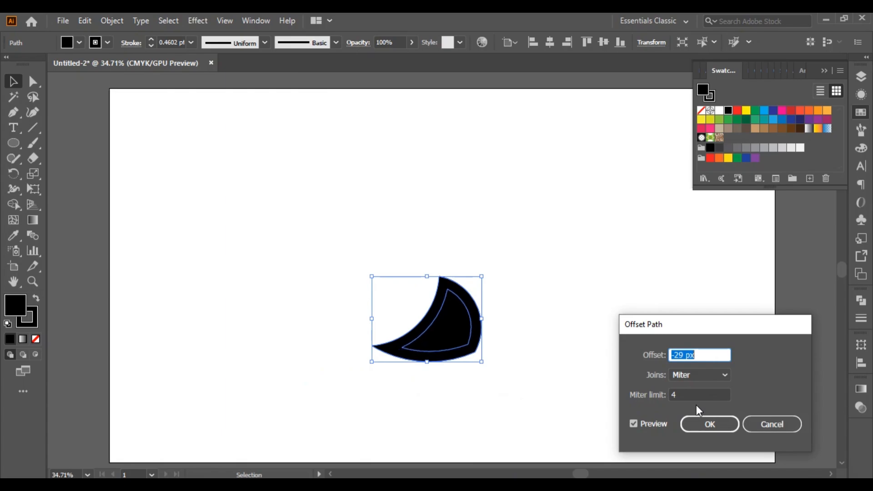
key("Down")
key("Down")
key("Down")
key("Down")
key("Down")
key("Down")
key("Down")
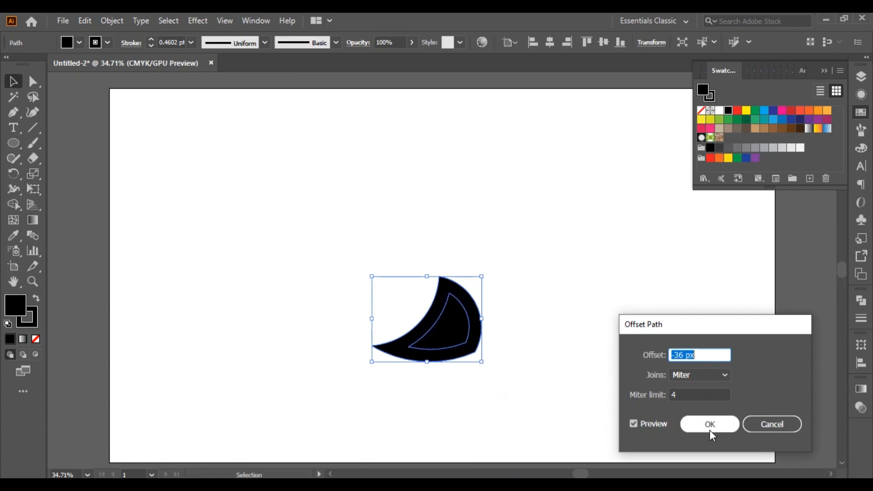
left_click(711, 427)
- Move the inner offset shape up and right so it slightly overhangs the black shape's upper-right edge
left_click(509, 324)
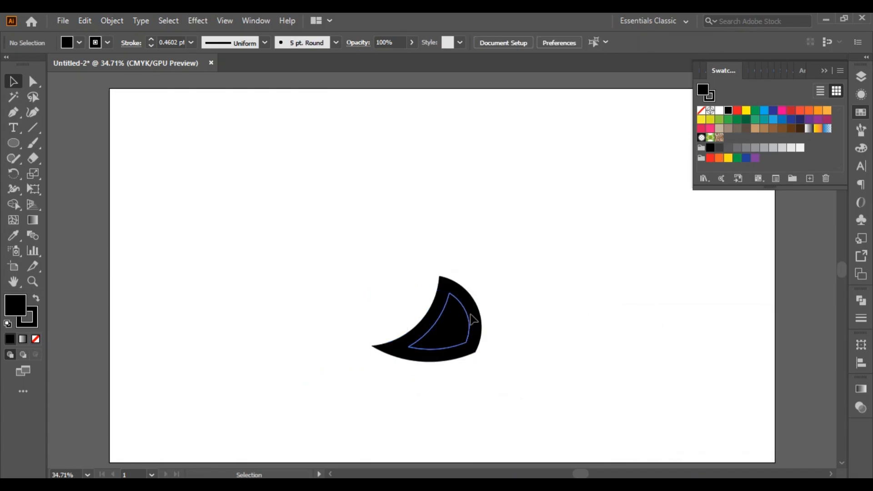
left_click_drag(473, 320, 495, 256)
left_click_drag(486, 293, 460, 317)
- Select both shapes and subtract the offset shape's regions with Shape Builder, leaving a forked, curved black shape
left_click_drag(275, 238, 607, 424)
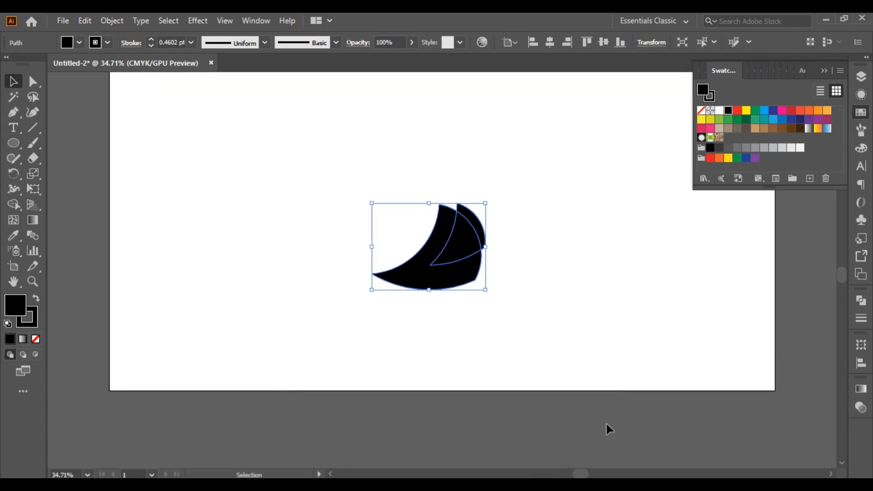
scroll(596, 363, "up", 4)
key("shift+m")
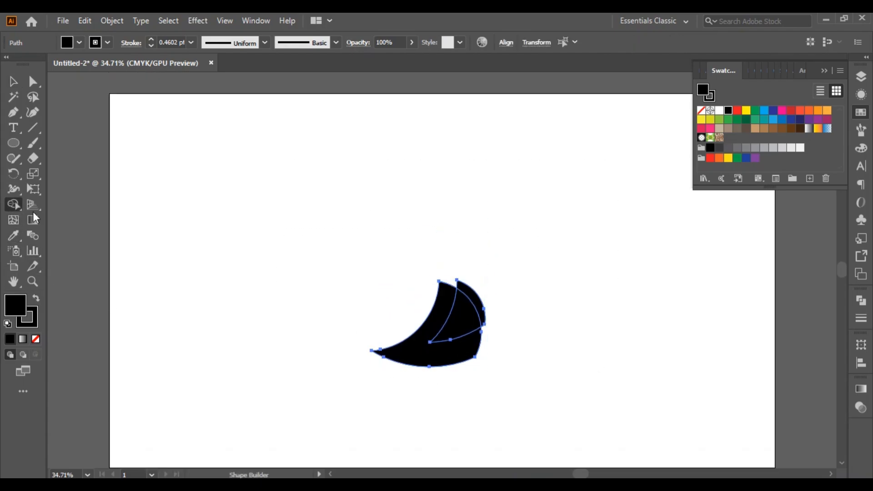
left_click(473, 296, "alt")
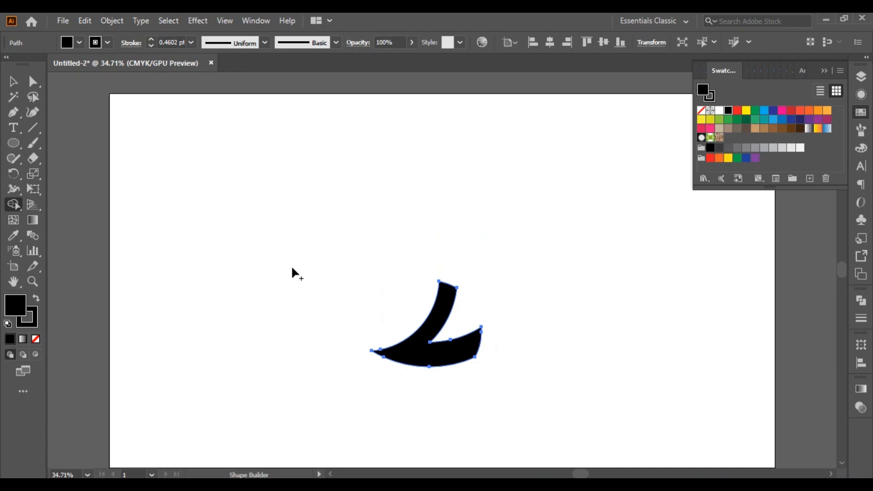
mouse_move(5, 61)
left_mouse_down()
mouse_move(9, 44)
mouse_move(32, 64)
mouse_move(12, 35)
mouse_move(10, 74)
left_mouse_up()
left_click(13, 82)
left_click(307, 285)
- Scale the forked shape down proportionally about its center to about 64% of its size
left_click(477, 335)
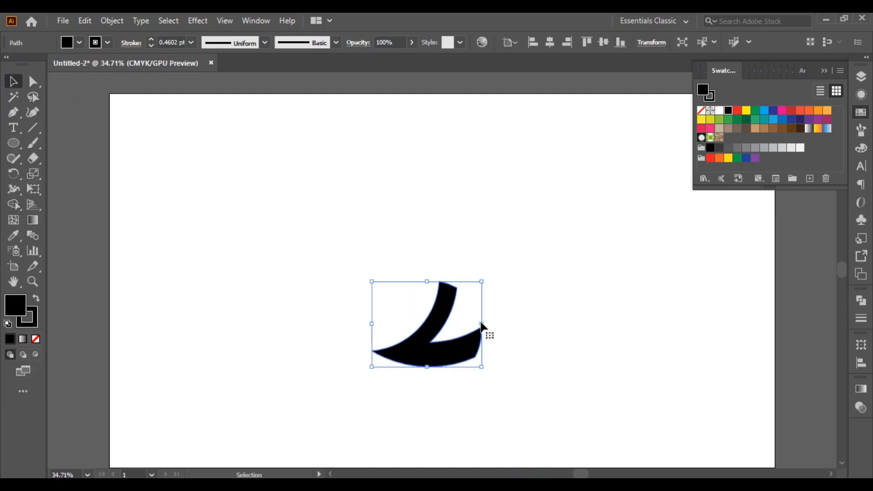
left_click_drag(482, 281, 463, 296)
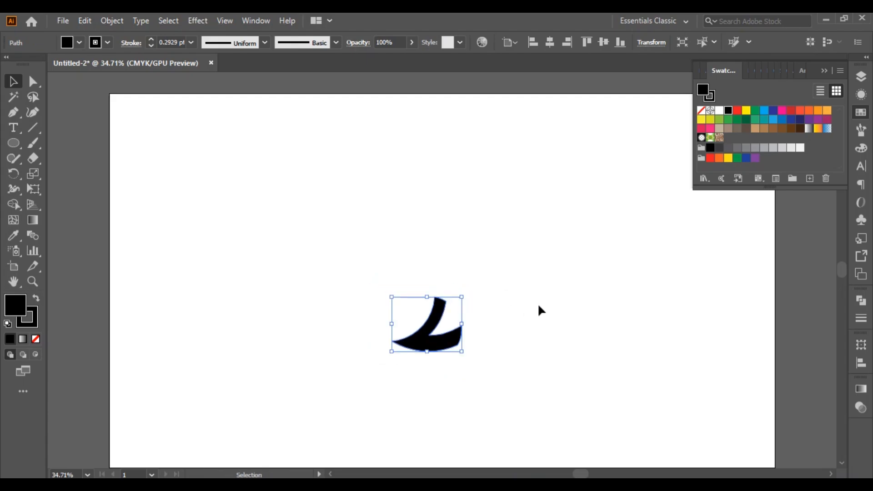
left_click(363, 394)
- Rotate a copy of the forked shape counterclockwise around a pivot above and left of it, placing it beside the original's right end
left_click(422, 353)
left_click(14, 173)
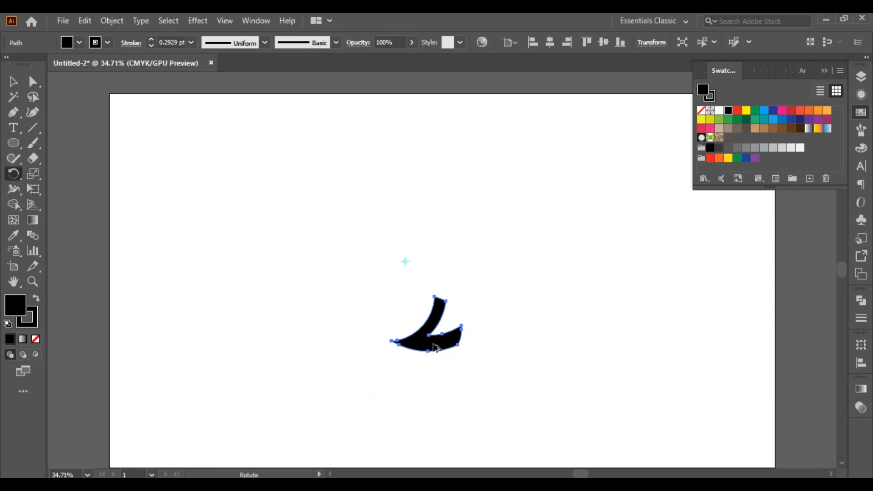
left_click_drag(434, 348, 481, 289)
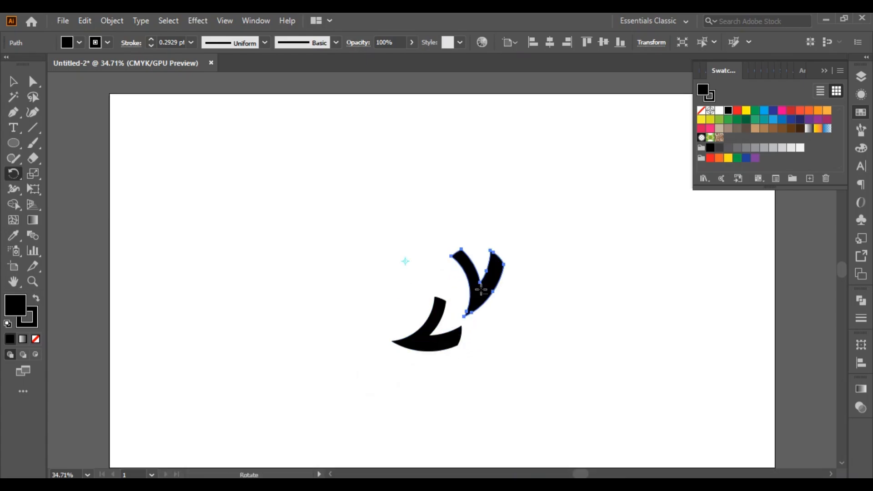
key("ctrl+z")
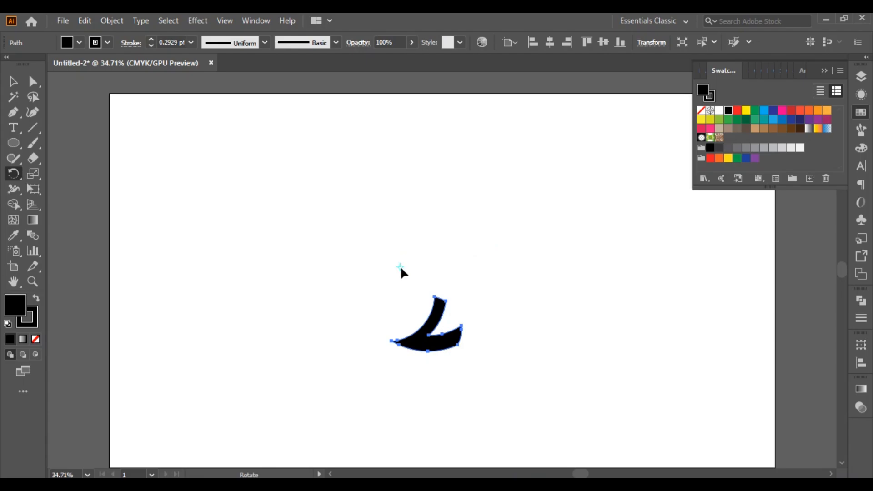
left_click_drag(434, 348, 495, 292)
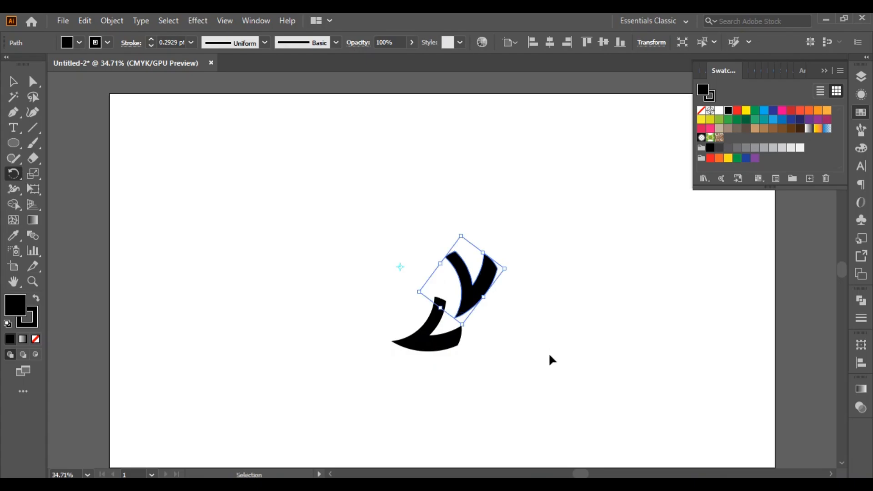
- Repeat the rotated copy five more times to complete a ring of seven forked shapes, and deselect the artwork
key("ctrl+d")
key("ctrl+d")
key("ctrl+d")
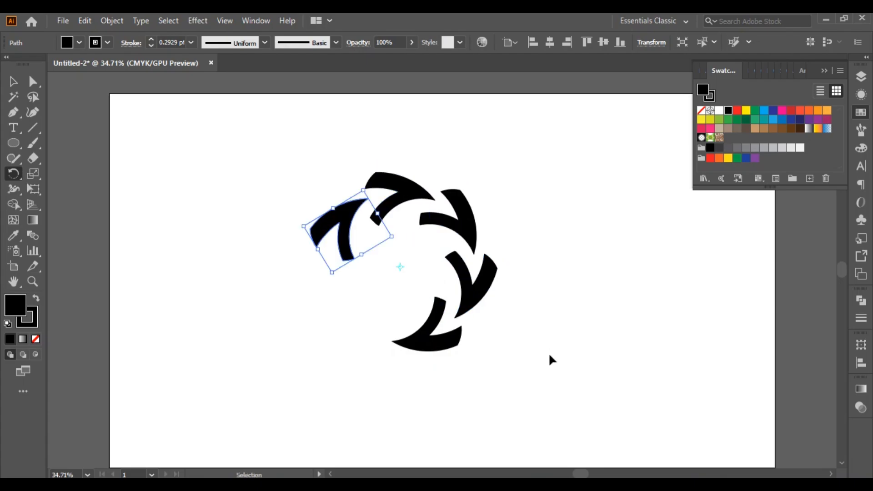
key("ctrl+d")
key("ctrl+d")
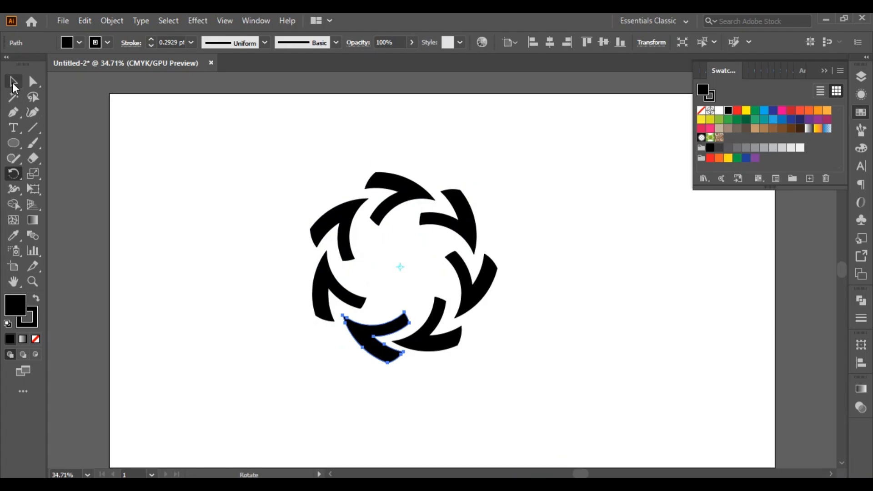
left_click(13, 85)
left_click(238, 368)
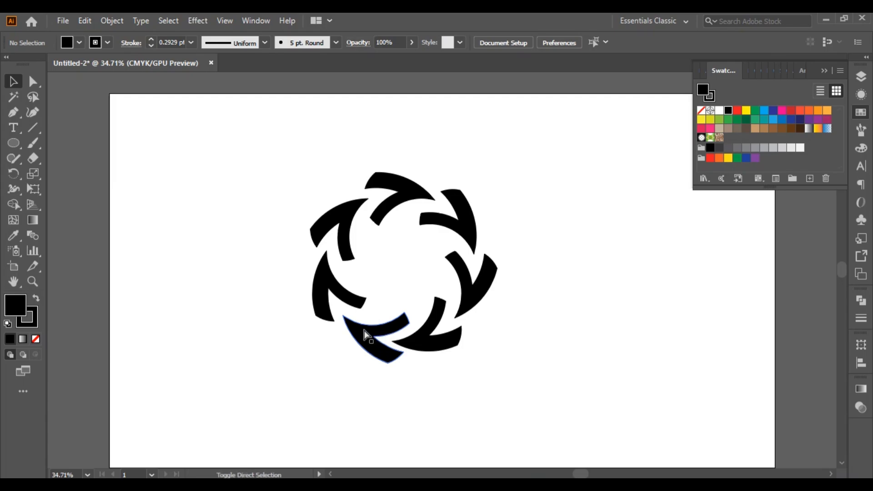
- Undo the repeated copies and delete the remaining rotated copy, keeping only the original forked shape
key("ctrl+z")
key("ctrl+z")
key("ctrl+z")
key("ctrl+z")
key("ctrl+z")
key("ctrl+z")
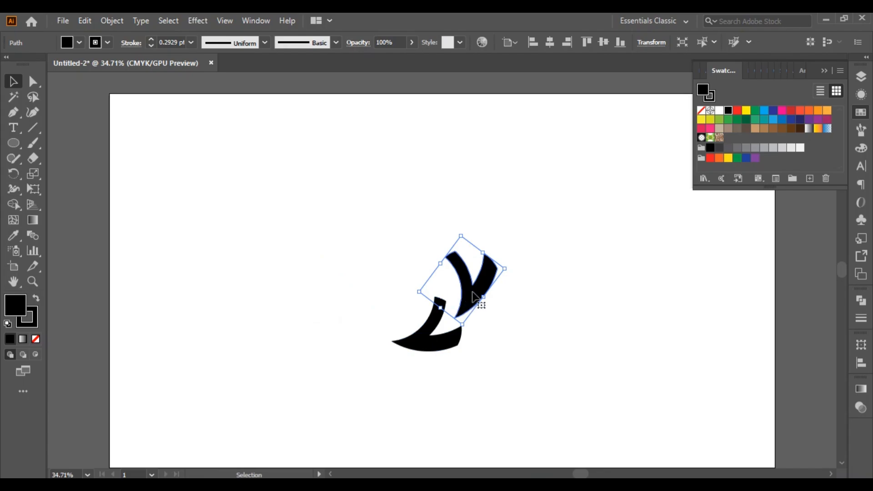
left_click(391, 267)
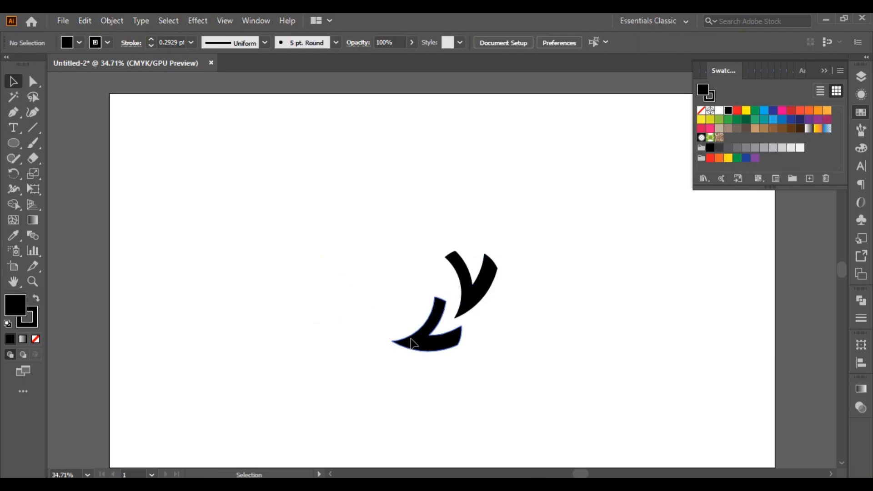
left_click(410, 340)
left_click(491, 282)
key("Delete")
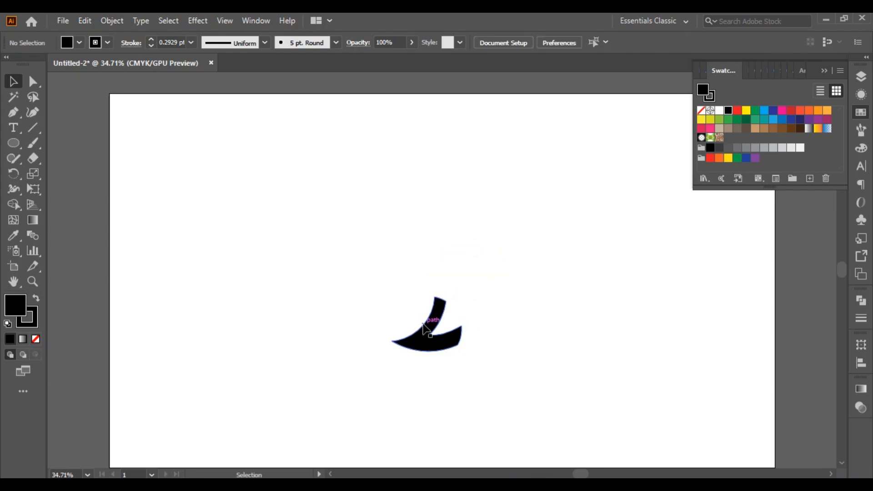
- Rotate a copy of the forked shape counterclockwise around a pivot above and left of it, repeating it four more times for a ring of six
left_click(423, 339)
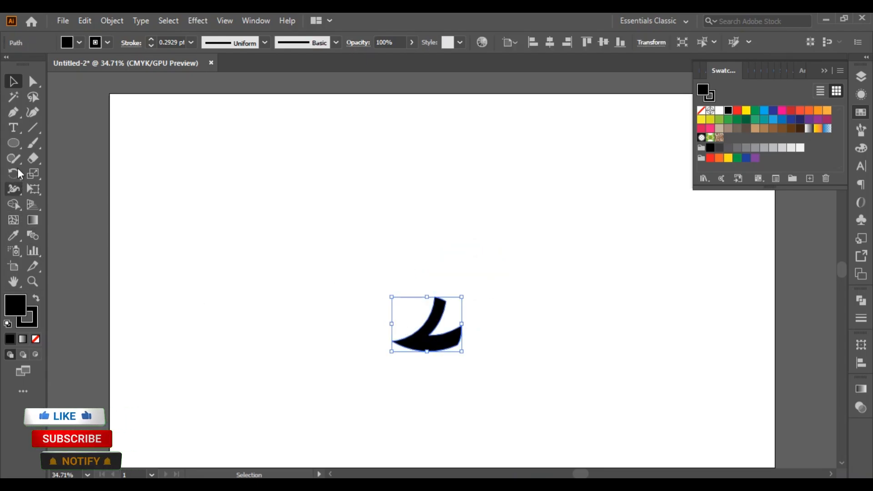
left_click(13, 179)
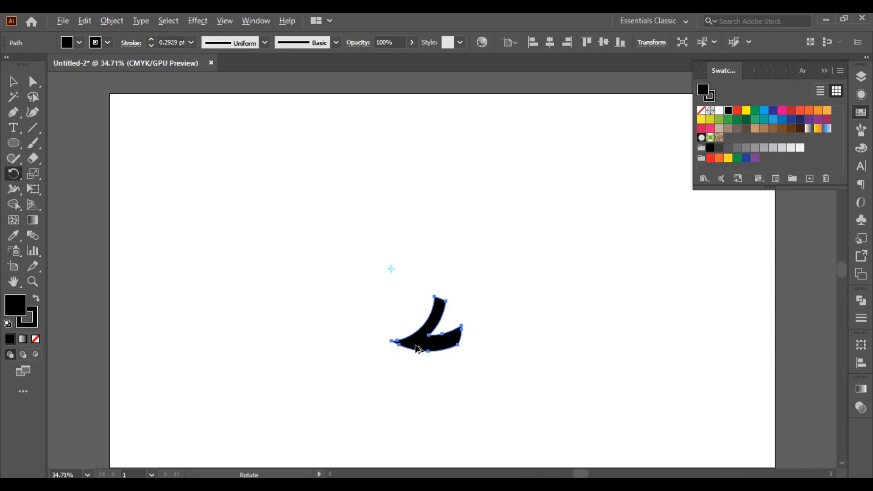
left_click_drag(417, 349, 488, 290)
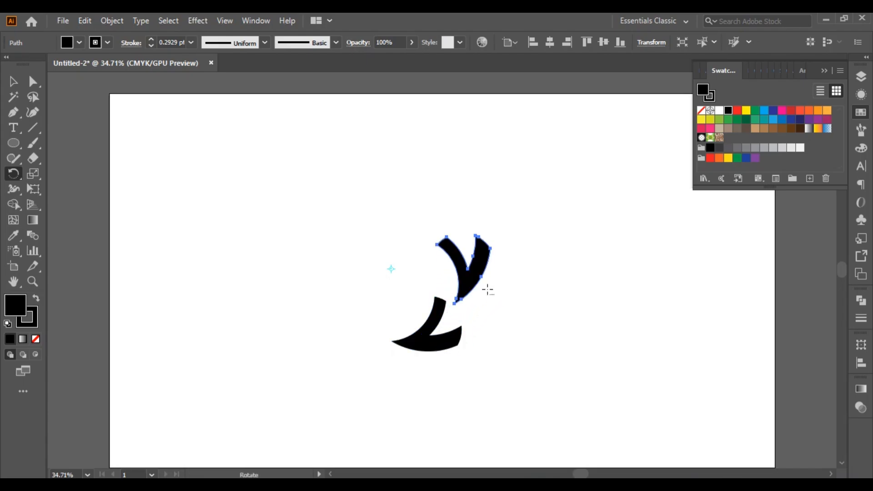
key("ctrl+d")
key("ctrl+d")
key("ctrl+d")
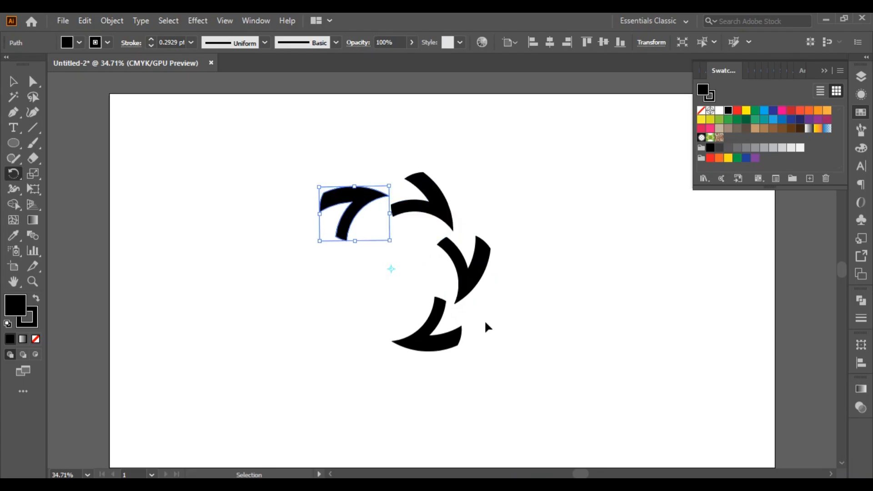
key("ctrl+d")
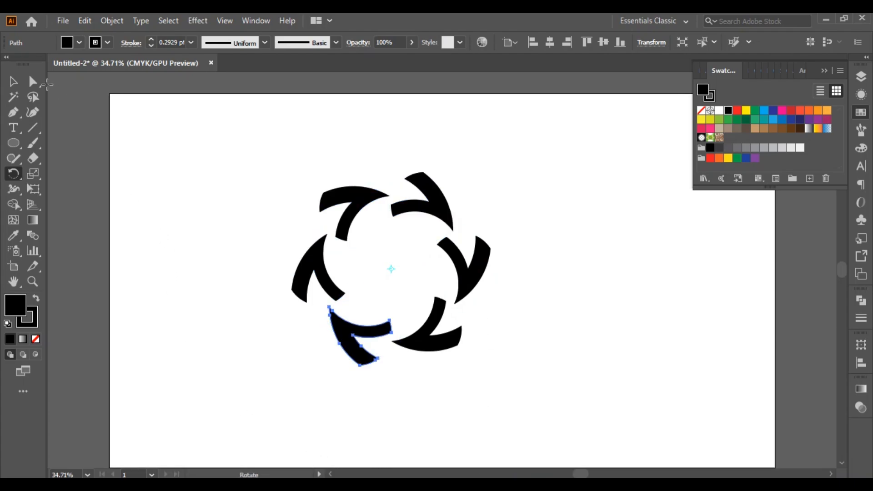
- Select all six forked shapes and set their stroke weight to 69 pt
left_click(13, 81)
left_click_drag(211, 123, 589, 436)
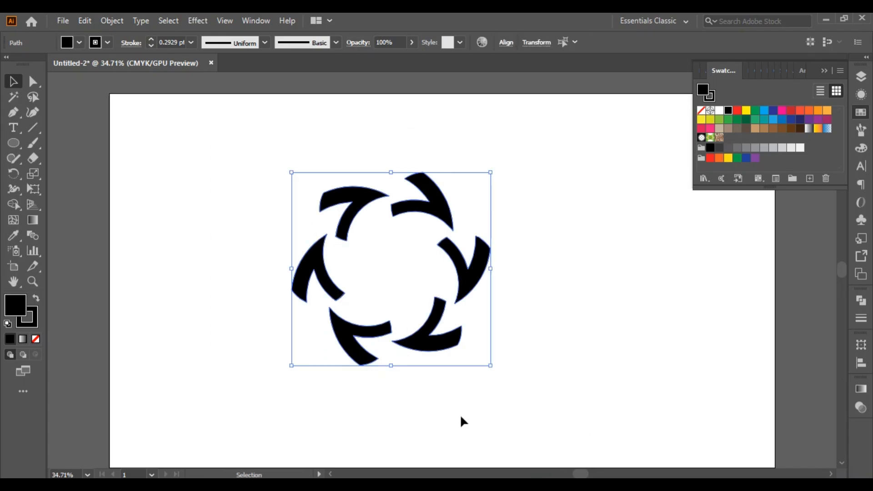
left_click(151, 39)
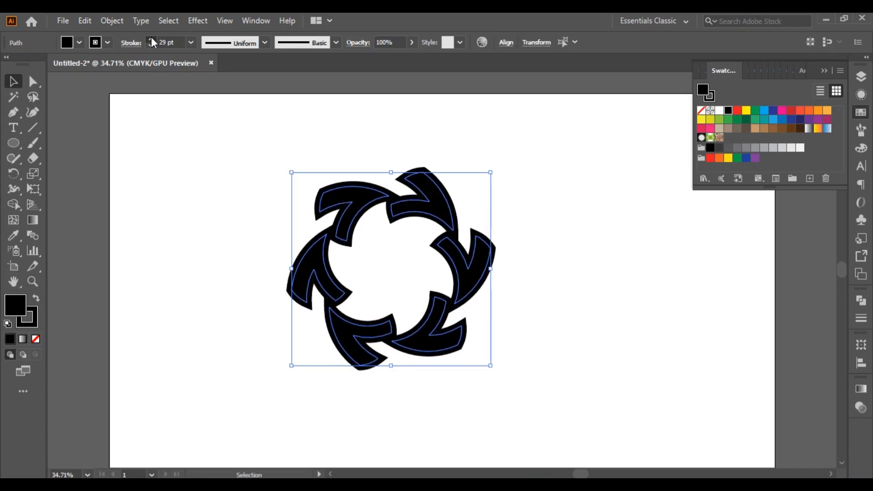
left_click_drag(151, 39, 151, 39)
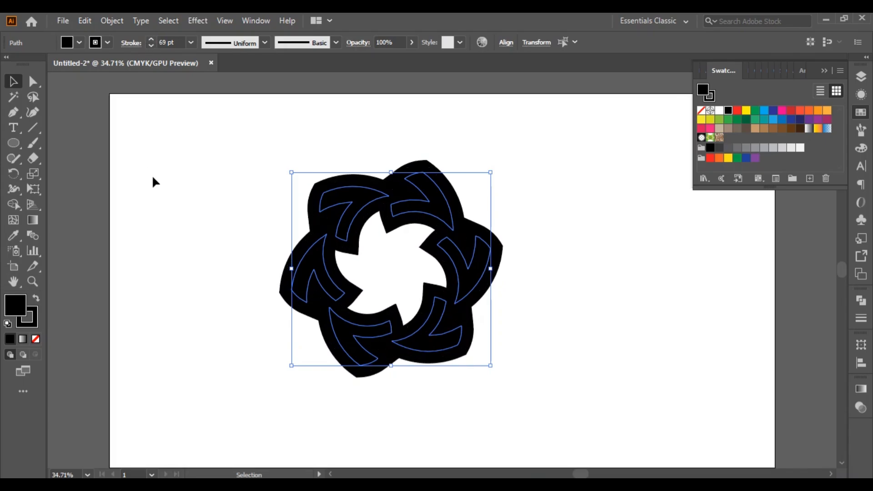
- Expand the fill and stroke of the selected shapes into outlines, and deselect the artwork
left_click(85, 20)
mouse_move(112, 20)
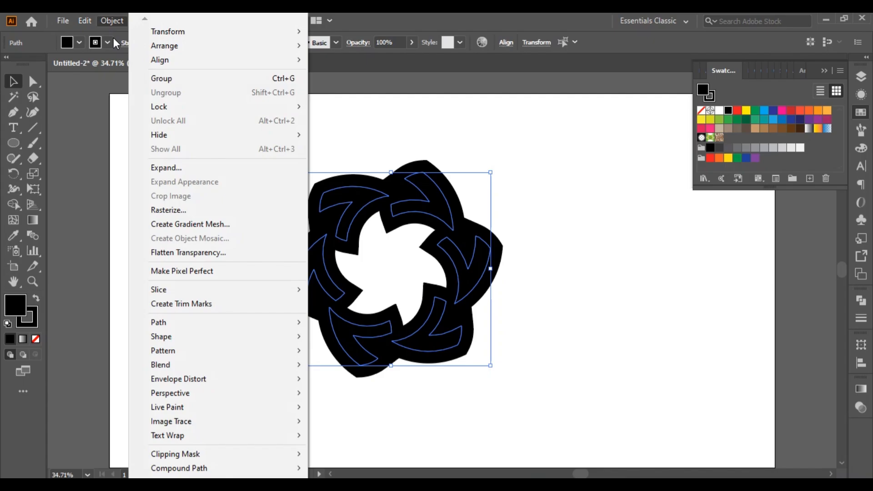
left_click(176, 169)
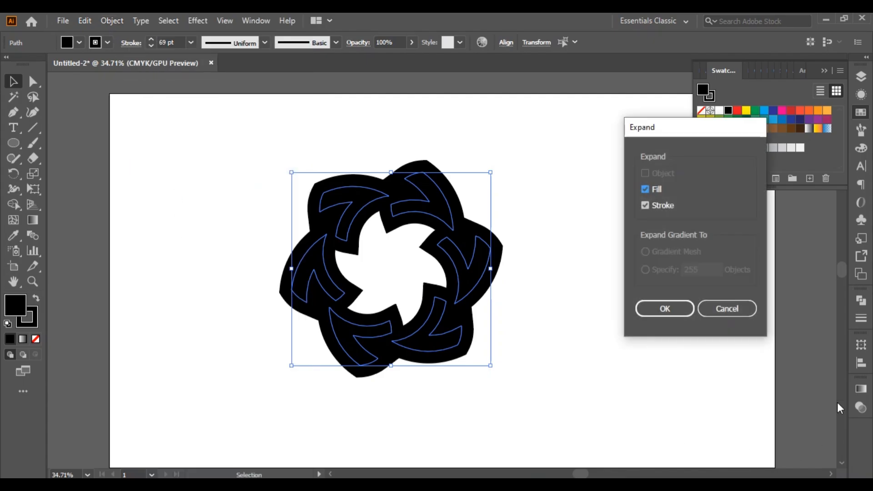
left_click(670, 309)
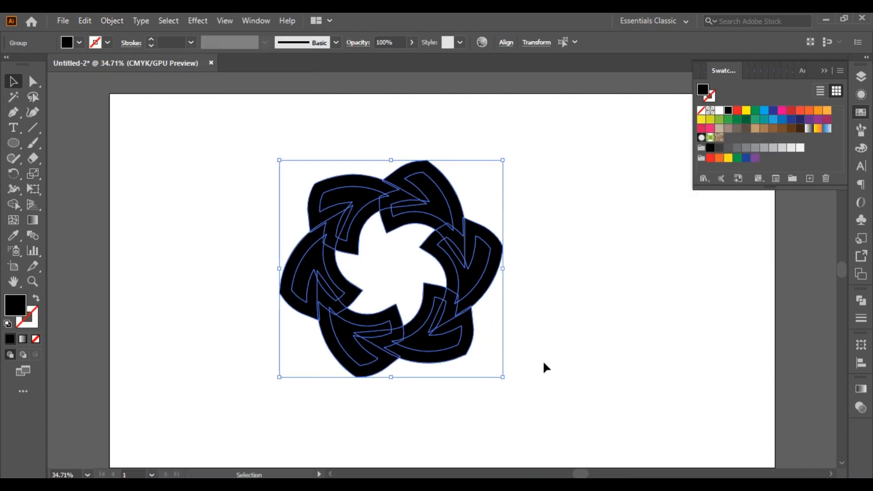
left_click(188, 209)
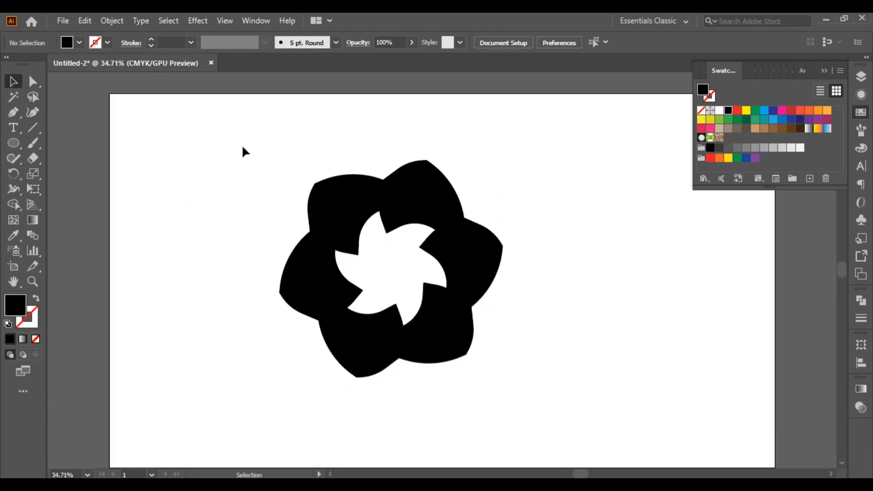
- Select the expanded artwork and fill the empty star-shaped center region using Shape Builder
left_click_drag(239, 130, 597, 441)
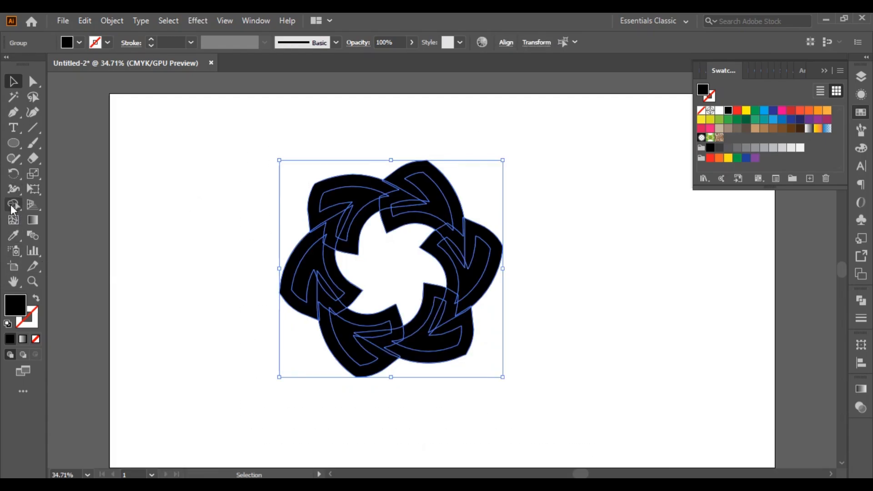
left_click(14, 204)
left_click(389, 261)
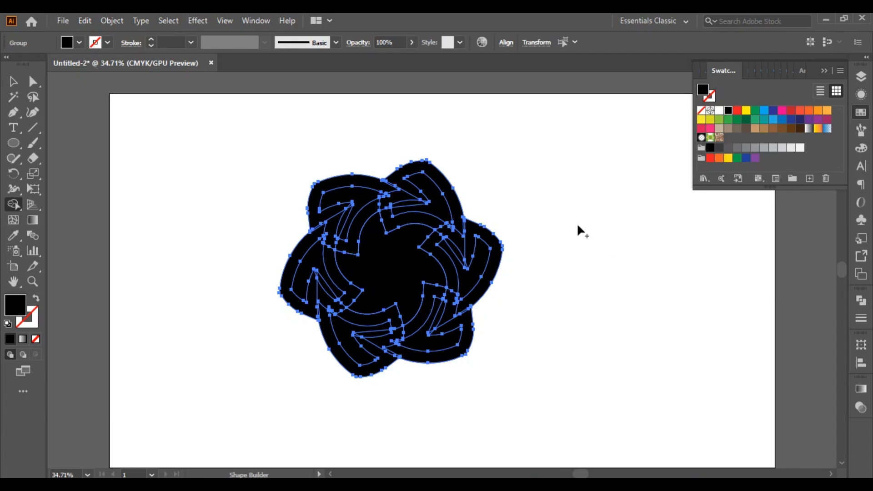
- Subtract the outer stroke regions around all six forked shapes with Shape Builder
left_click(13, 84)
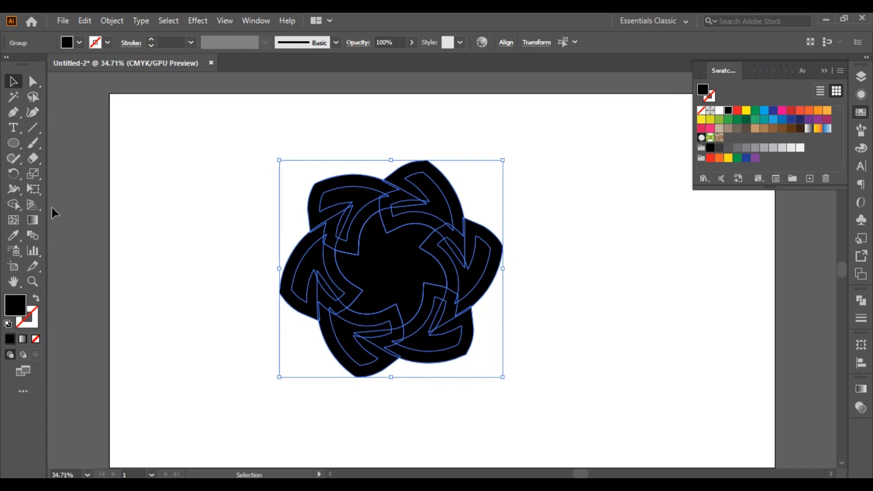
left_click(13, 204)
left_click_drag(459, 173, 452, 191)
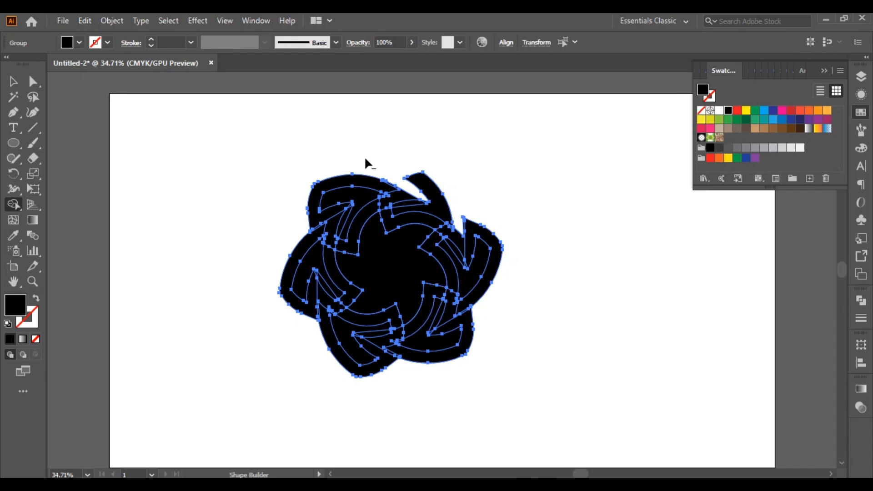
left_click_drag(364, 161, 362, 186)
left_click_drag(285, 242, 302, 260)
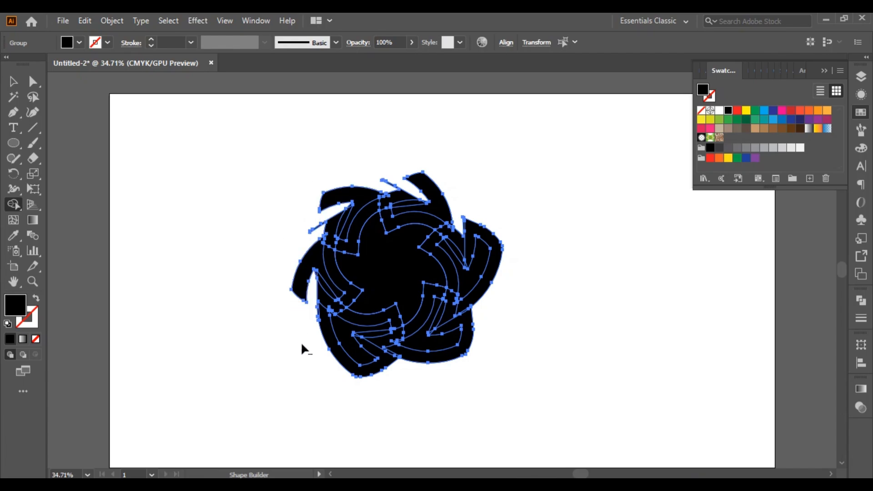
left_click_drag(331, 353, 355, 364)
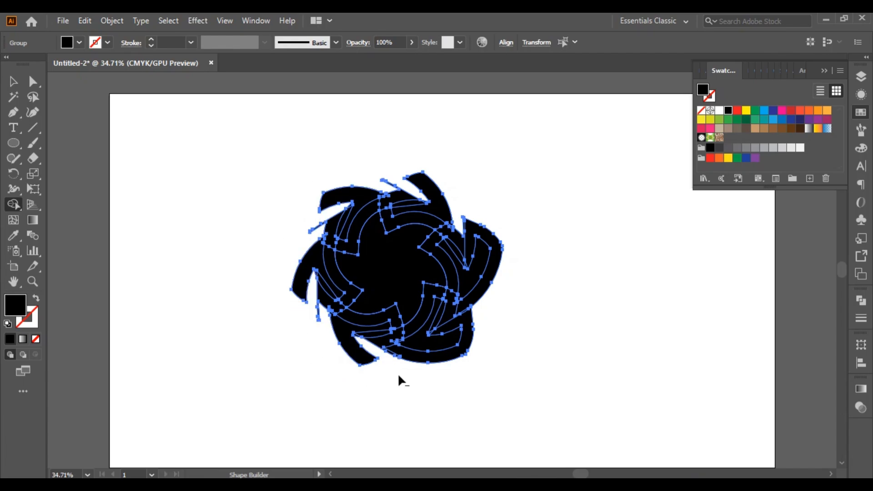
left_click(426, 362, "alt")
left_click_drag(515, 297, 493, 273)
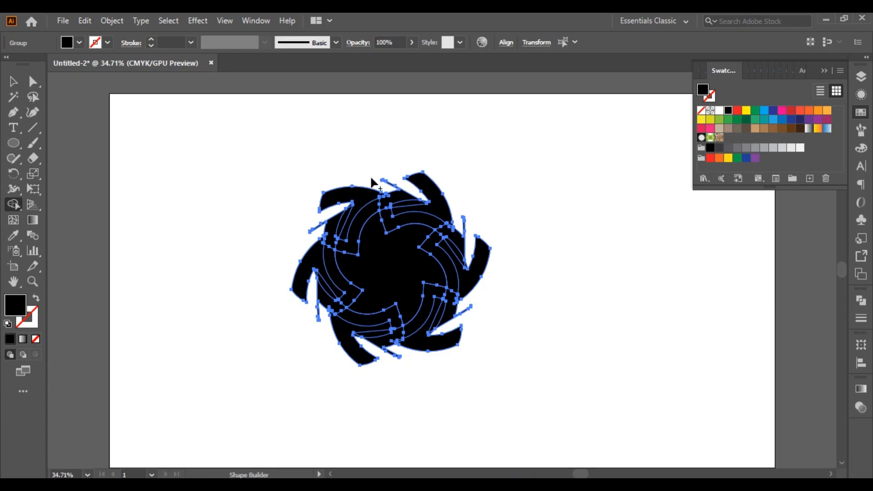
- Subtract the inner stroke regions between the forked shapes and the center star with Shape Builder, including the leftover slivers around the upper-left fork
left_click_drag(395, 168, 394, 198)
left_click(374, 208, "alt")
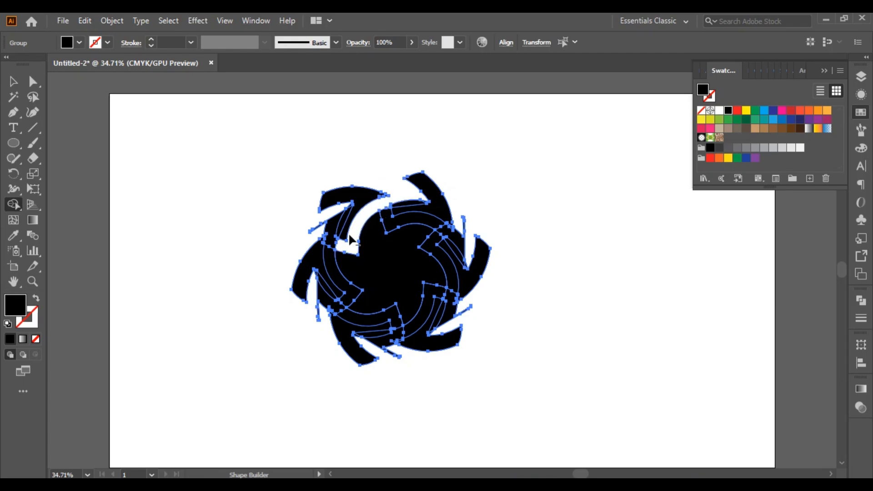
left_click(335, 231, "alt")
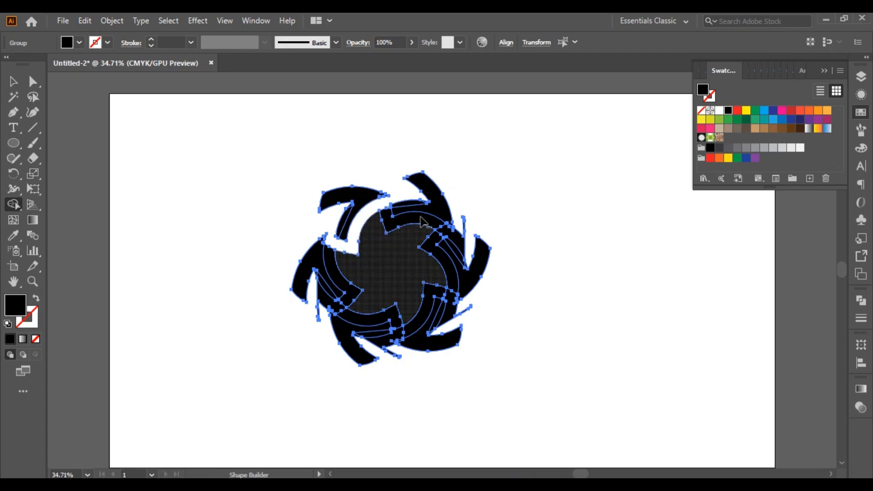
left_click(407, 224, "alt")
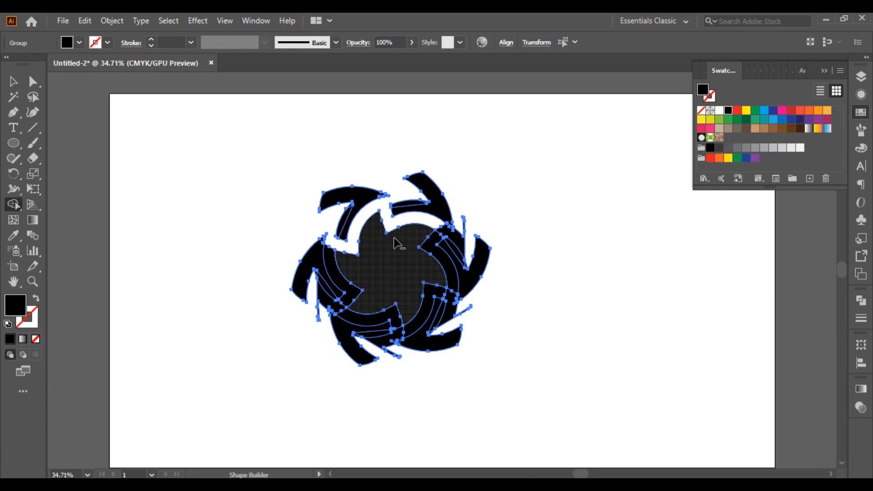
left_click(342, 277, "alt")
left_click(382, 316, "alt")
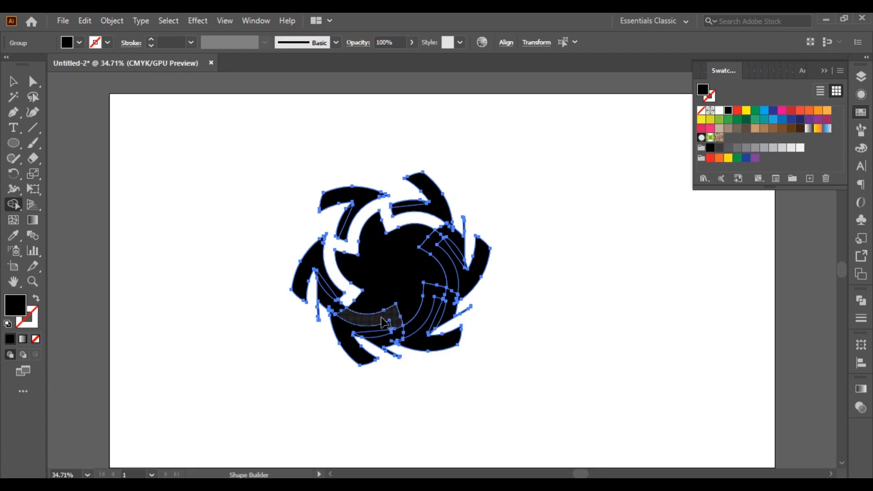
left_click(433, 301, "alt")
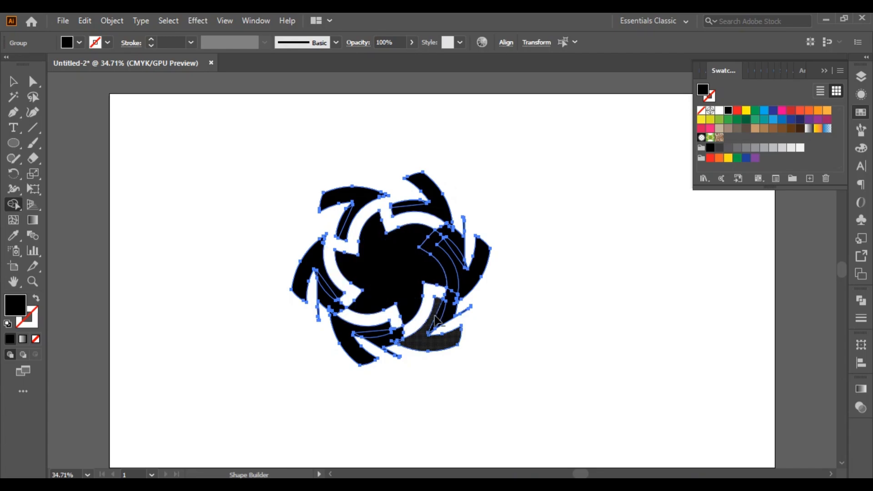
left_click(448, 273, "alt")
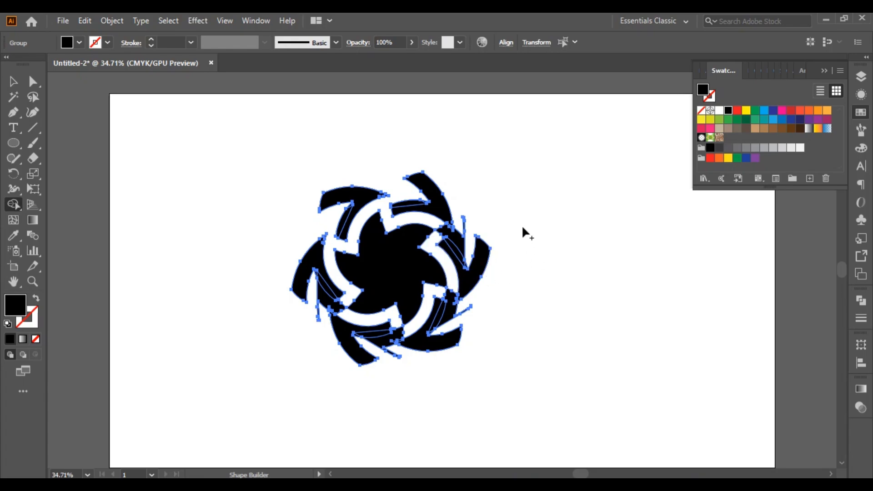
- Subtract the remaining thin stroke slivers in the gaps between neighboring forked shapes with Shape Builder
left_click(466, 219, "alt")
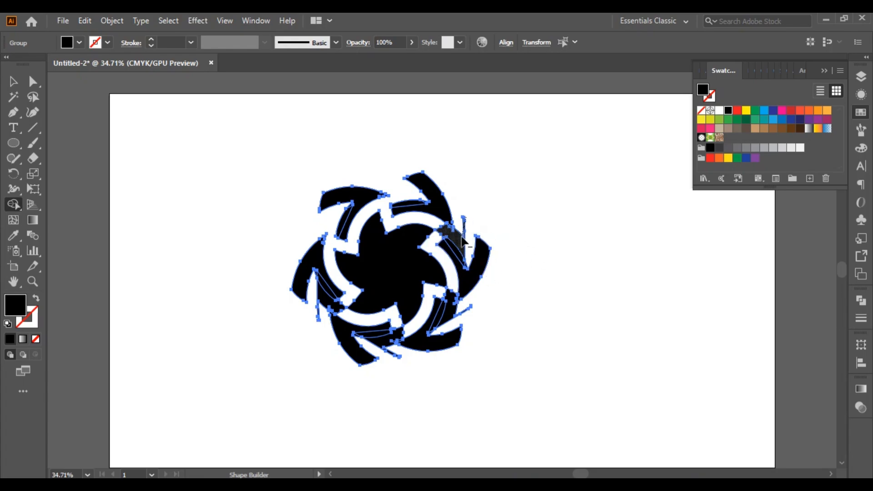
left_click(319, 301, "alt")
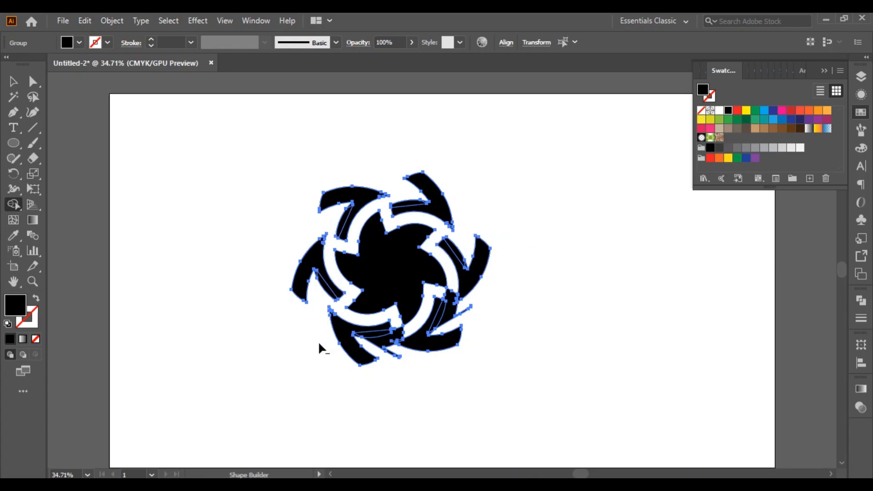
left_click(392, 353, "alt")
left_click_drag(483, 325, 457, 311)
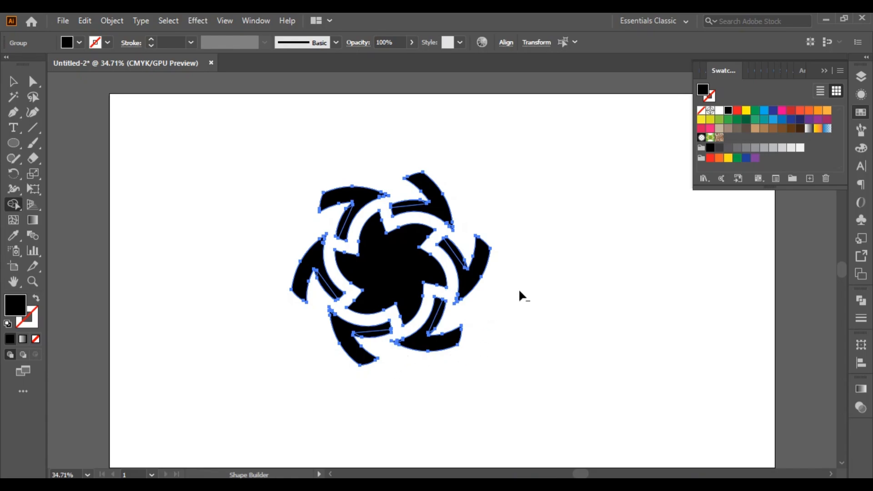
- Unite the selected forked shapes and center star with Pathfinder, and deselect the artwork
left_click(13, 81)
left_click(408, 279)
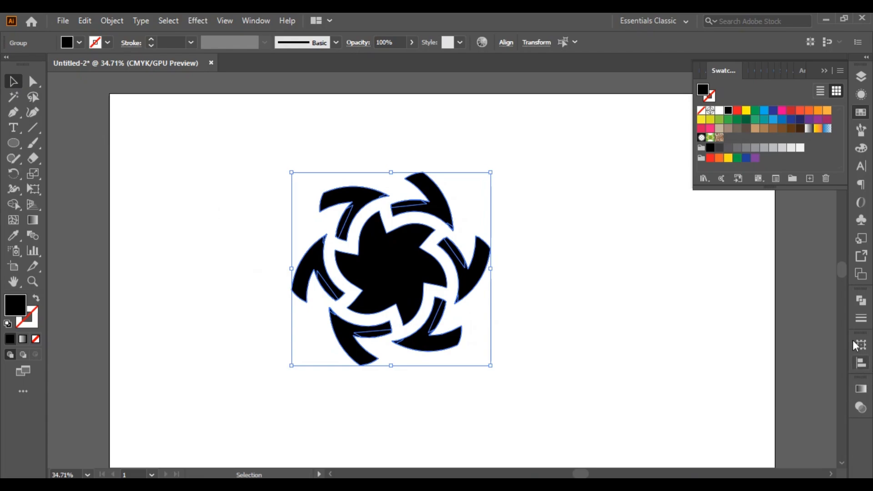
left_click(860, 300)
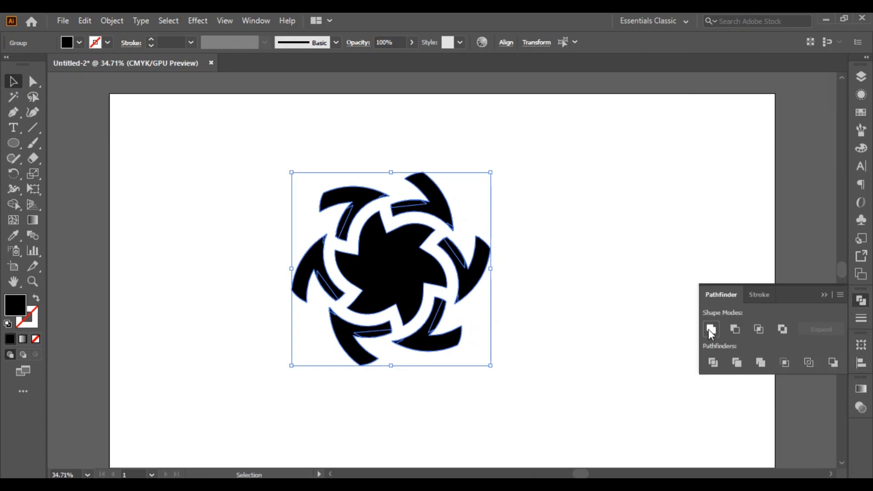
left_click(710, 330)
left_click(823, 295)
left_click(680, 306)
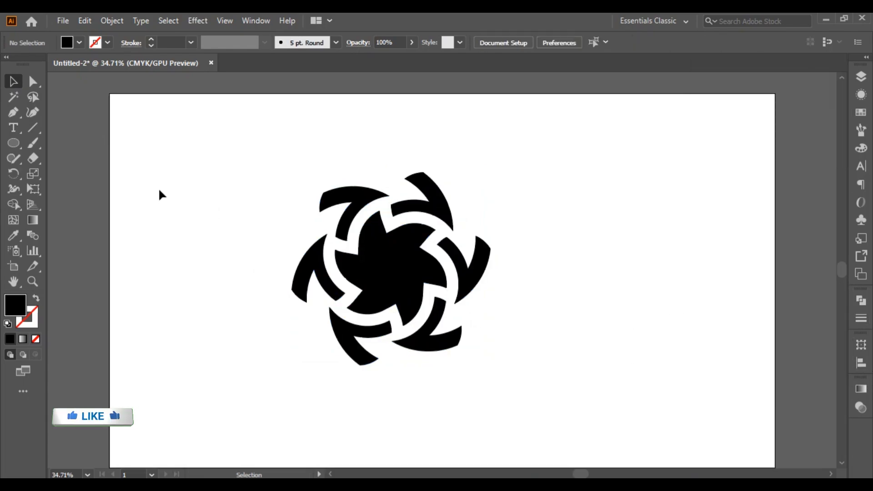
- Scale the united logo down slightly and move it to the middle of the artboard, leaving it deselected
left_click_drag(228, 152, 556, 414)
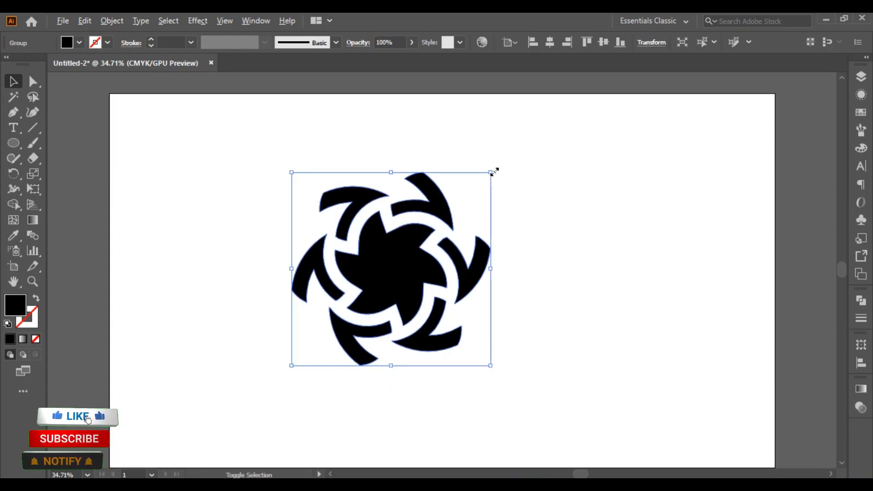
left_click_drag(495, 172, 474, 186)
left_click(548, 257)
left_click_drag(379, 260, 428, 272)
left_click(579, 275)
scroll(580, 275, "down", 1)
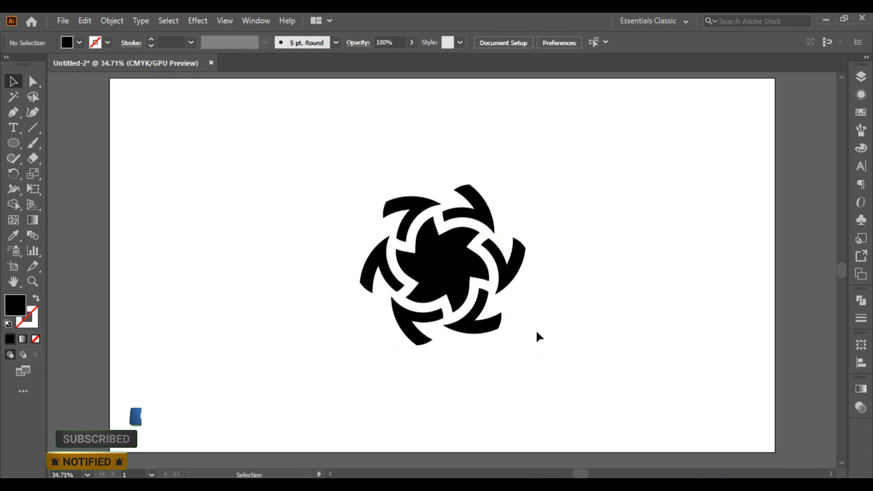
- Enlarge the centered logo slightly about its center and deselect it
left_click(444, 254)
left_click_drag(527, 186, 536, 176)
left_click(576, 209)
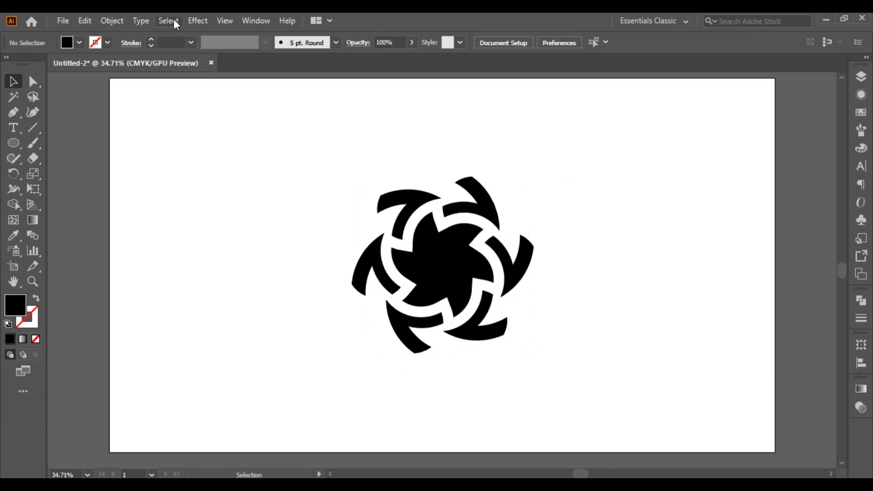
- Apply a black Multiply Drop Shadow to the logo with 75% opacity, 7 px X and Y offsets and 5 px blur, and deselect it
left_click(429, 249)
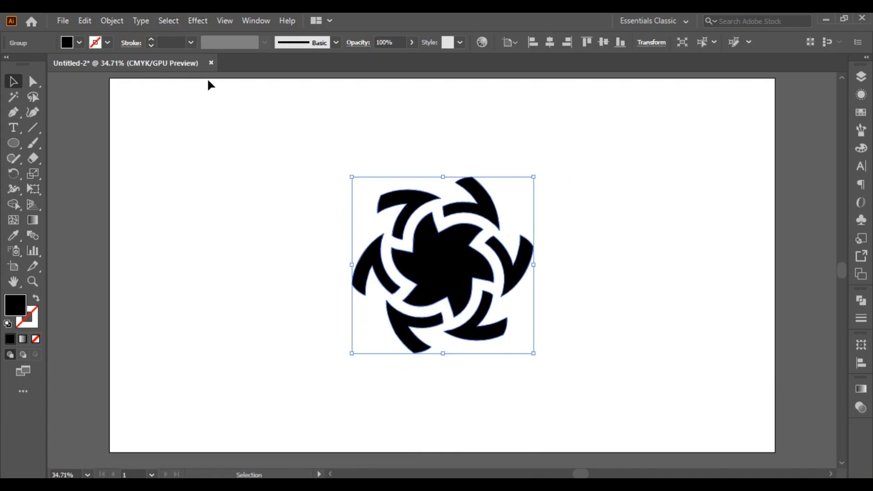
left_click(169, 21)
mouse_move(198, 21)
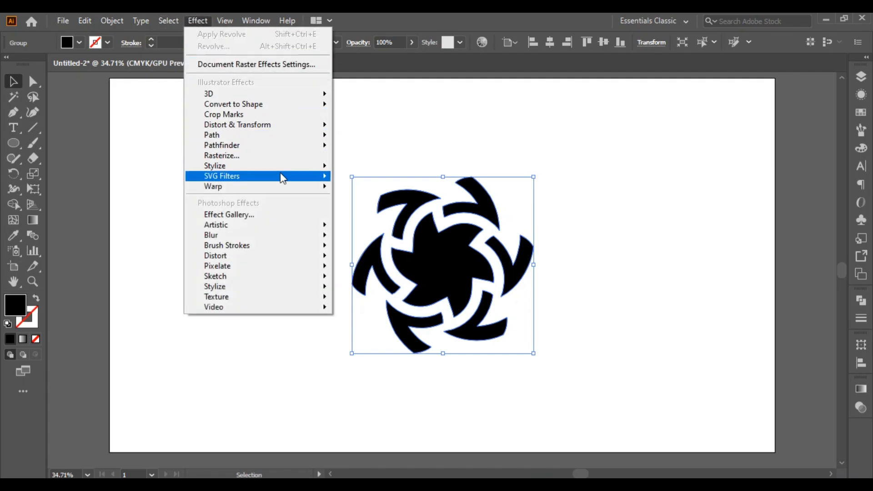
mouse_move(284, 173)
left_click(359, 168)
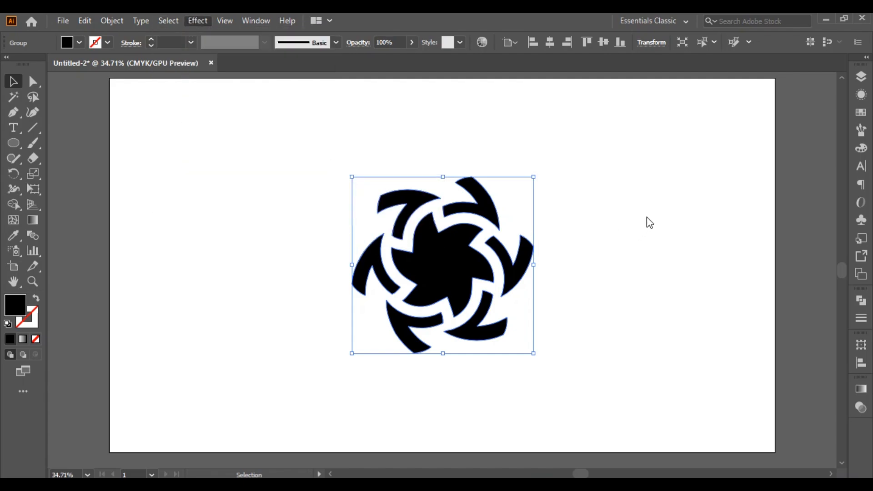
left_click(493, 361)
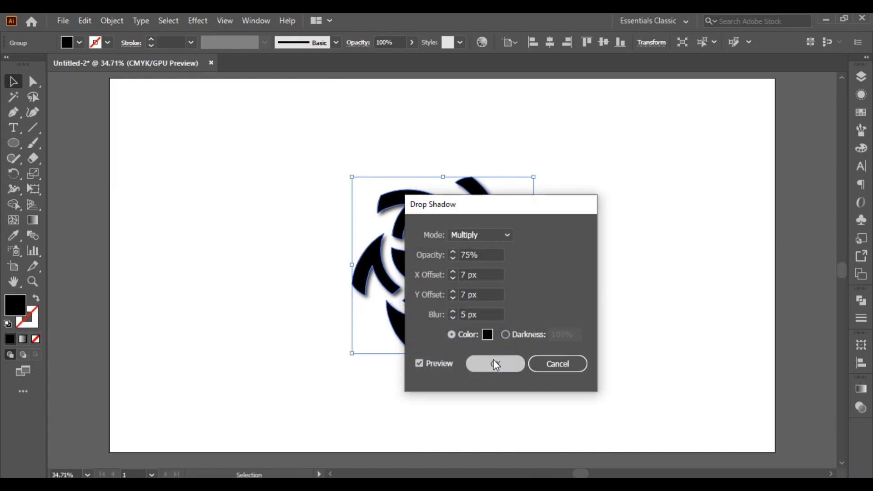
left_click(619, 314)
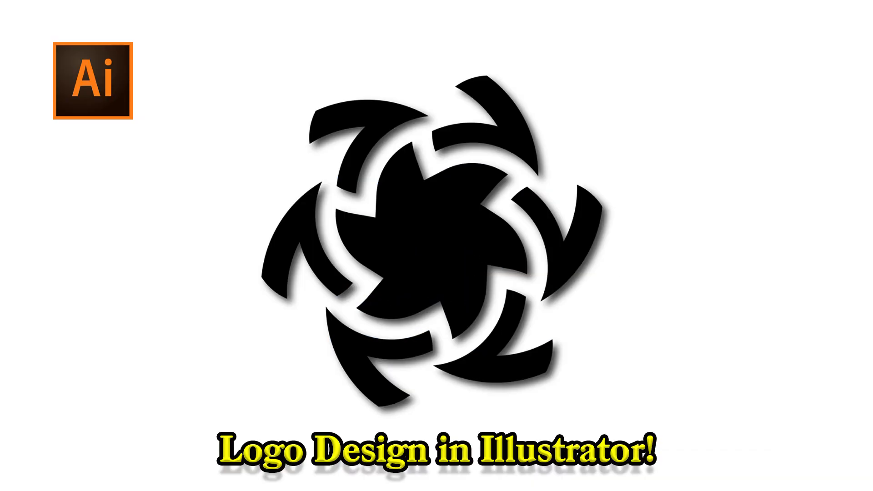